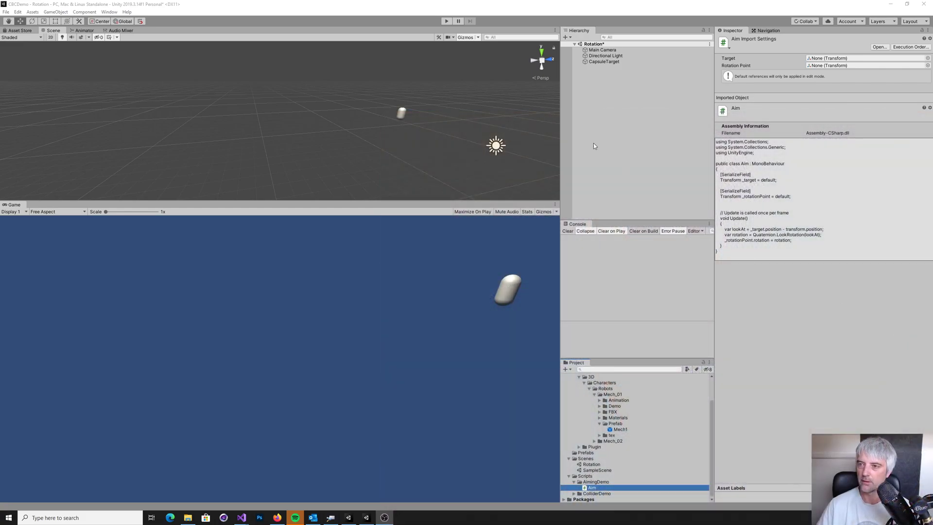
# Step: Select CapsuleTarget in the Hierarchy to show its transform, renderer and collider components
pyautogui.click(602, 62)
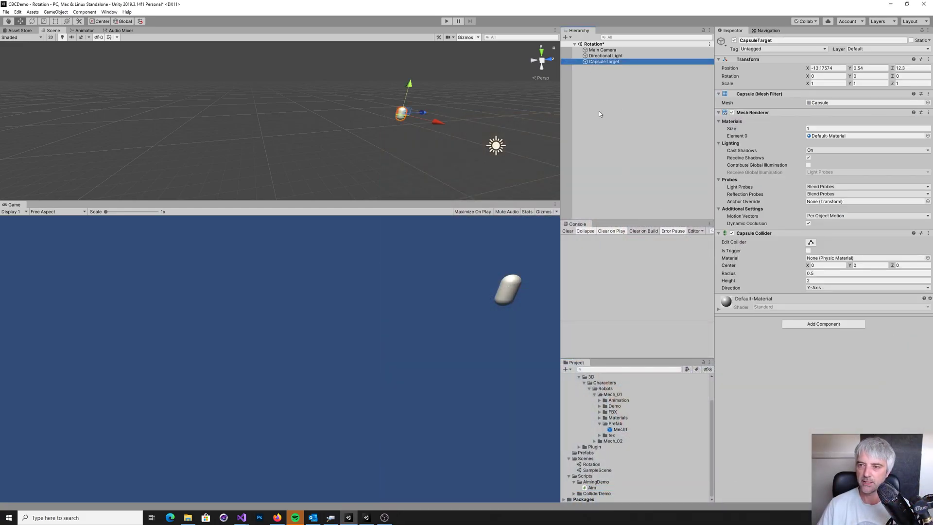
# Step: Add a new 3D cube to the scene from the Hierarchy menu
pyautogui.rightClick(602, 101)
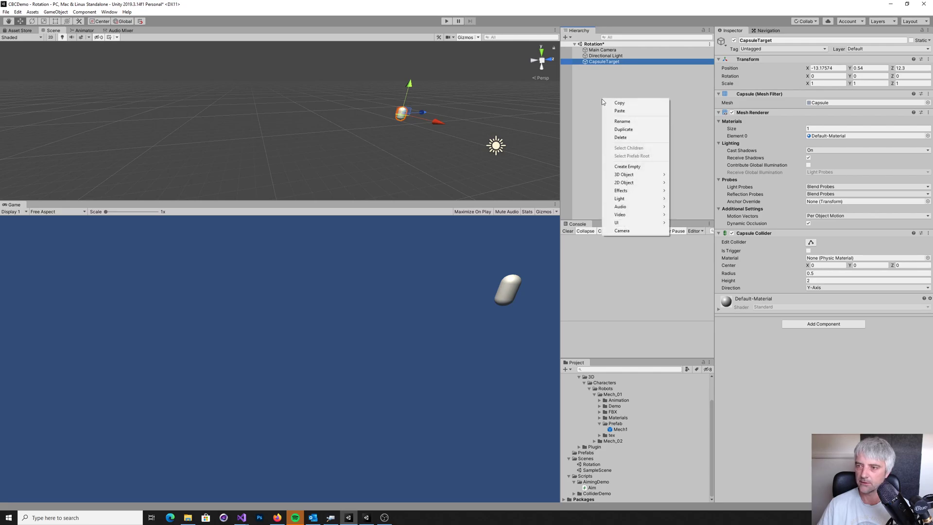
pyautogui.moveTo(623, 175)
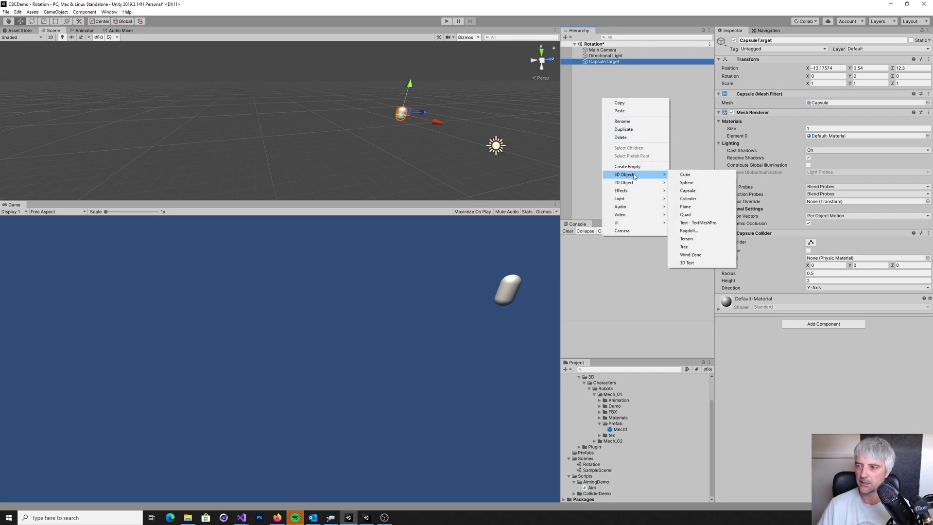
pyautogui.click(682, 175)
# Step: Set the cube's Z scale to 5 and its position to 0, 0, 0
pyautogui.click(904, 82)
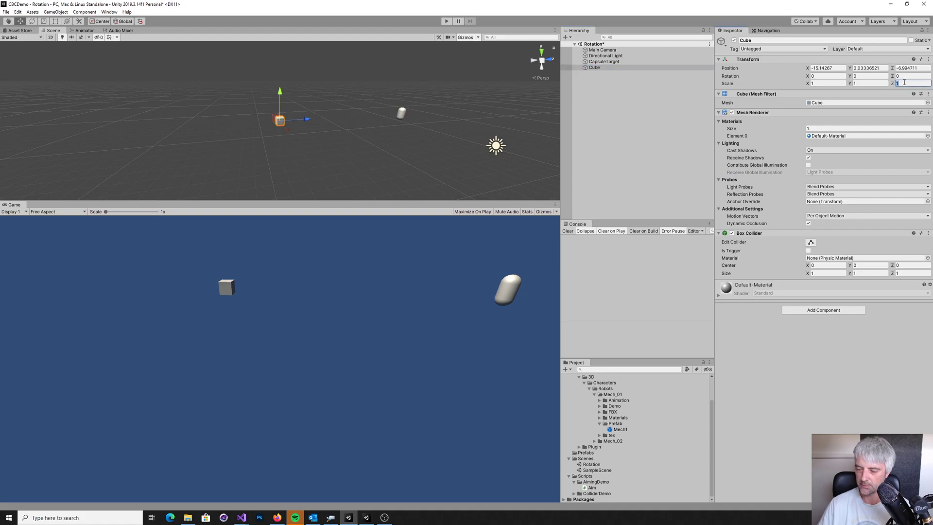
pyautogui.write('5')
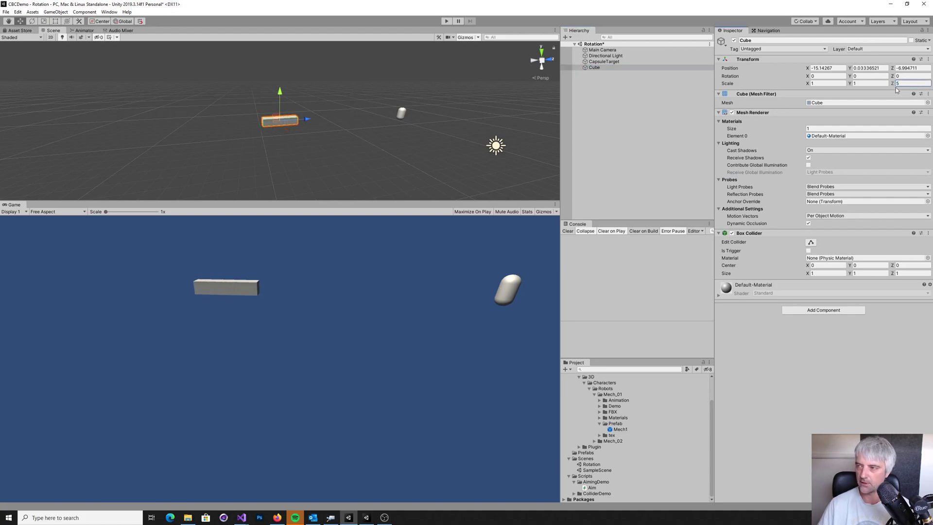
pyautogui.click(843, 69)
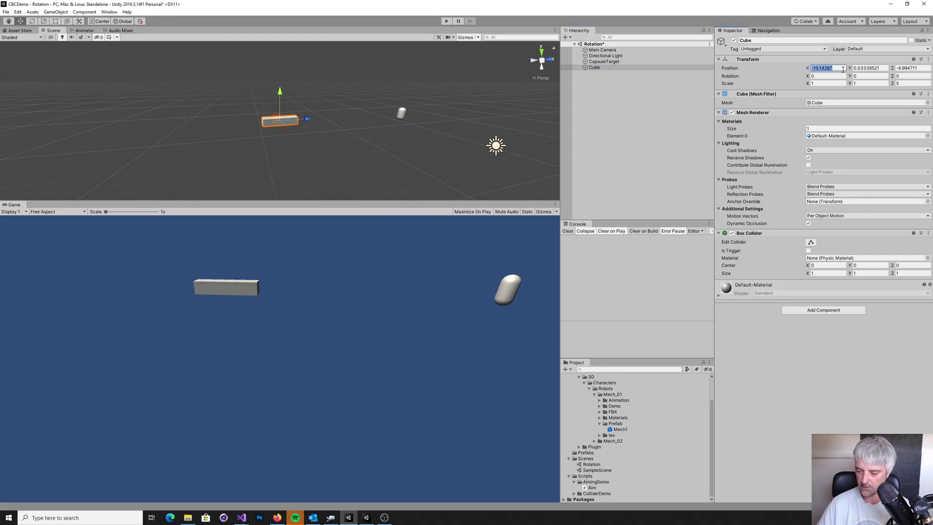
pyautogui.write('0')
pyautogui.click(864, 68)
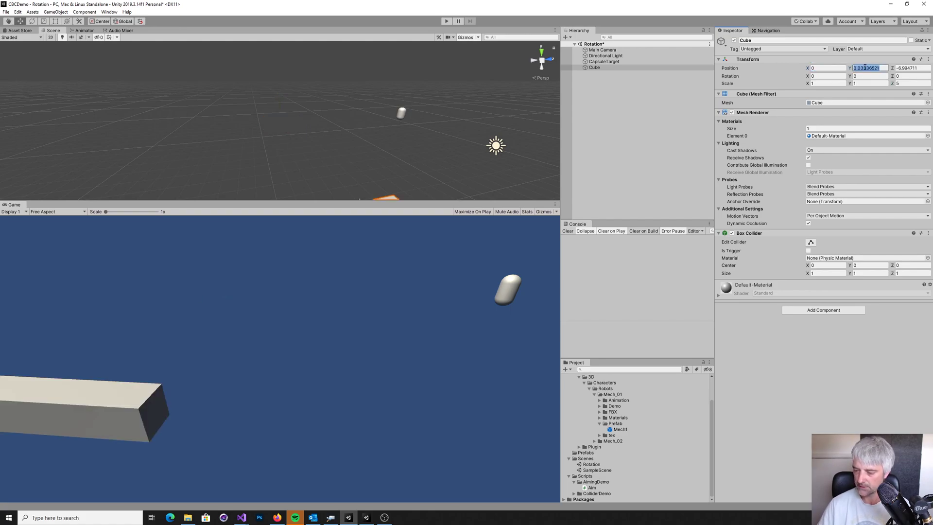
pyautogui.write('0')
pyautogui.click(906, 68)
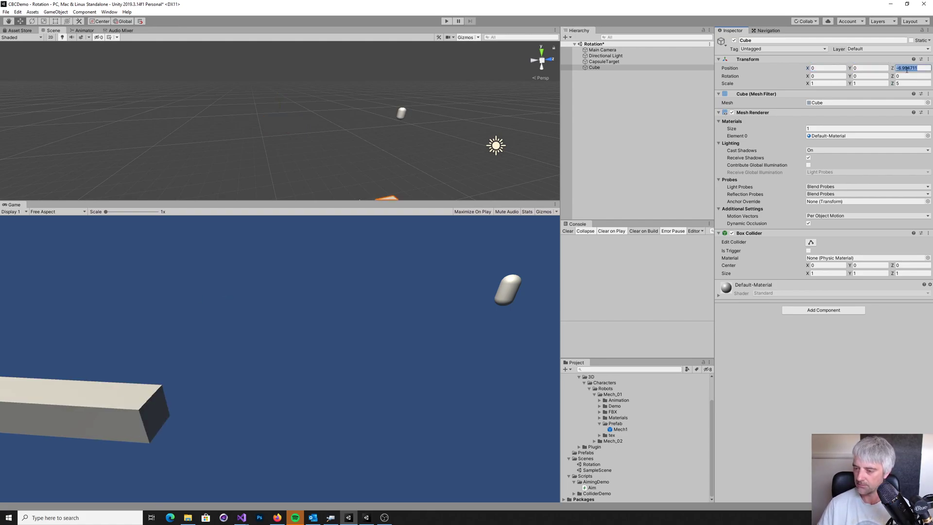
pyautogui.write('0')
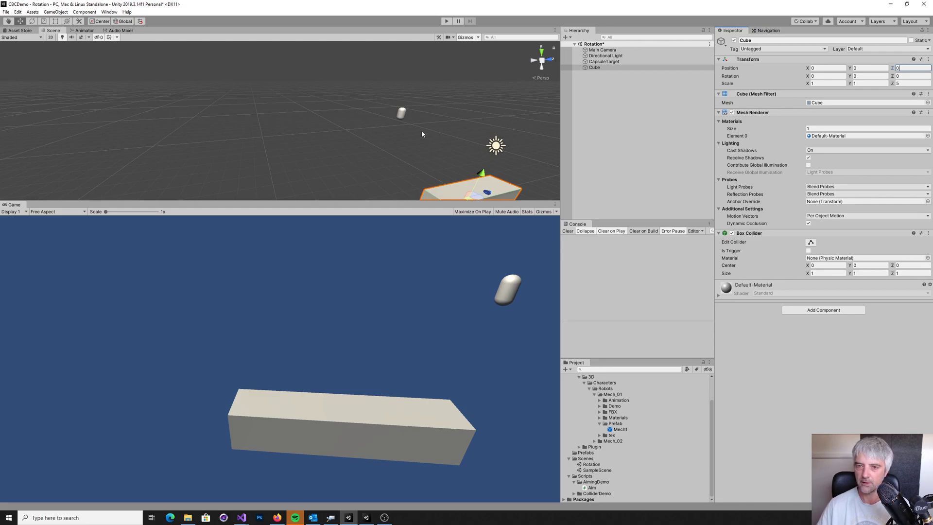
pyautogui.keyDown('alt'); pyautogui.moveTo(422, 134); pyautogui.dragTo(340, 165); pyautogui.keyUp('alt')
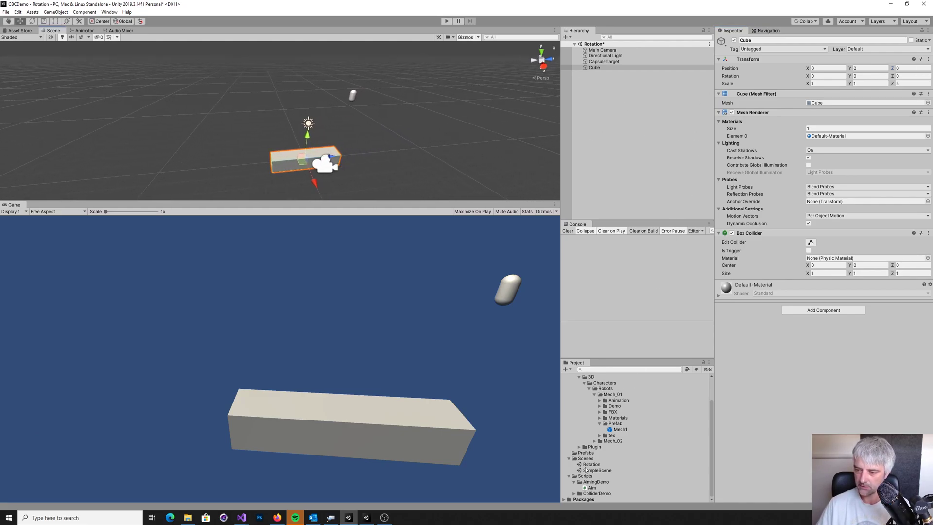
# Step: Open Aim.cs in Visual Studio to review its code, then return to Unity
pyautogui.doubleClick(591, 488)
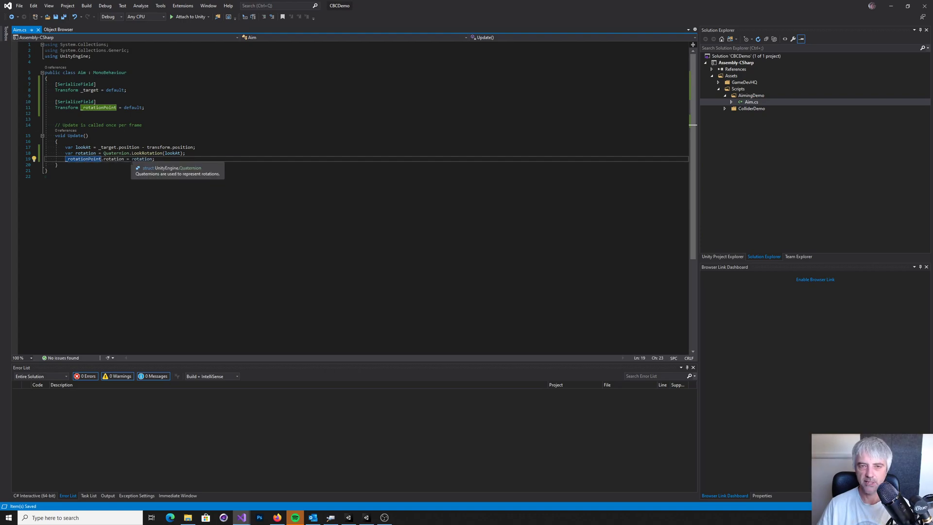
pyautogui.click(353, 516)
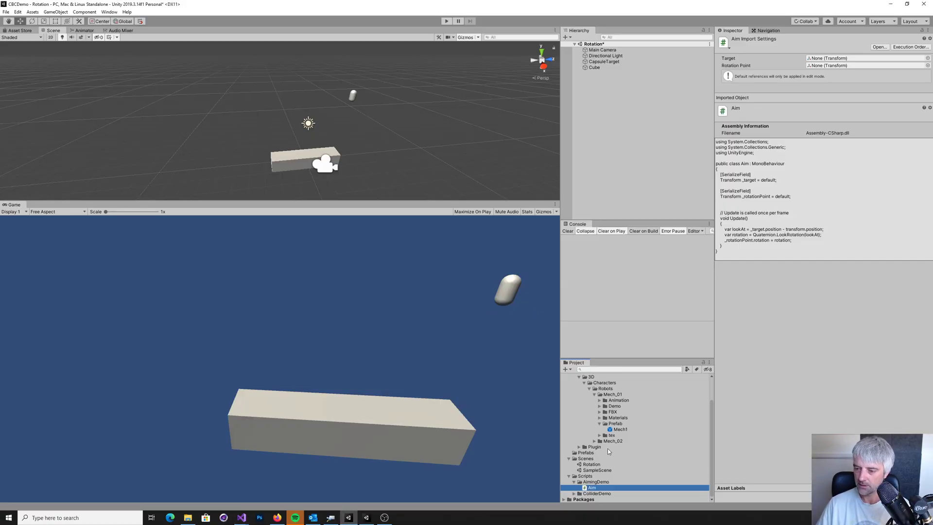
# Step: Attach the Aim script to the cube and rename it CubeAimer
pyautogui.moveTo(599, 490); pyautogui.dragTo(597, 69)
pyautogui.click(595, 67)
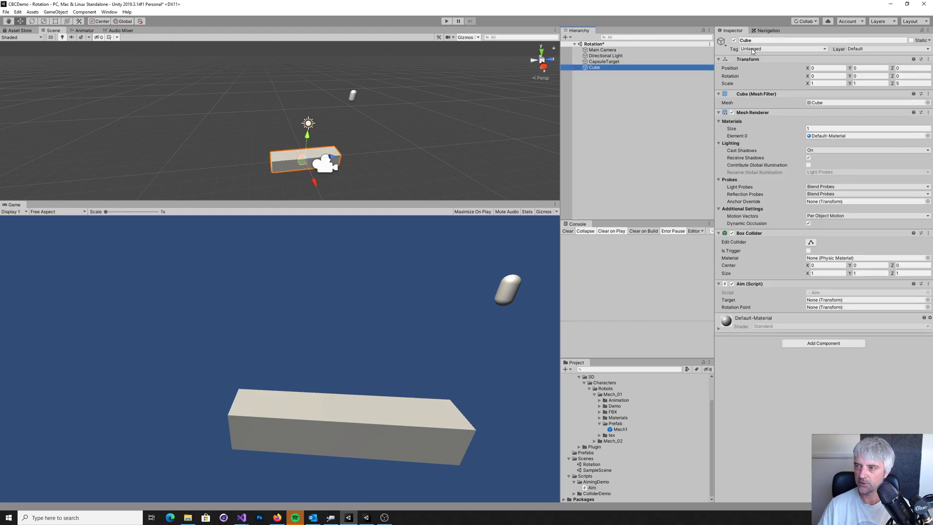
pyautogui.click(761, 41)
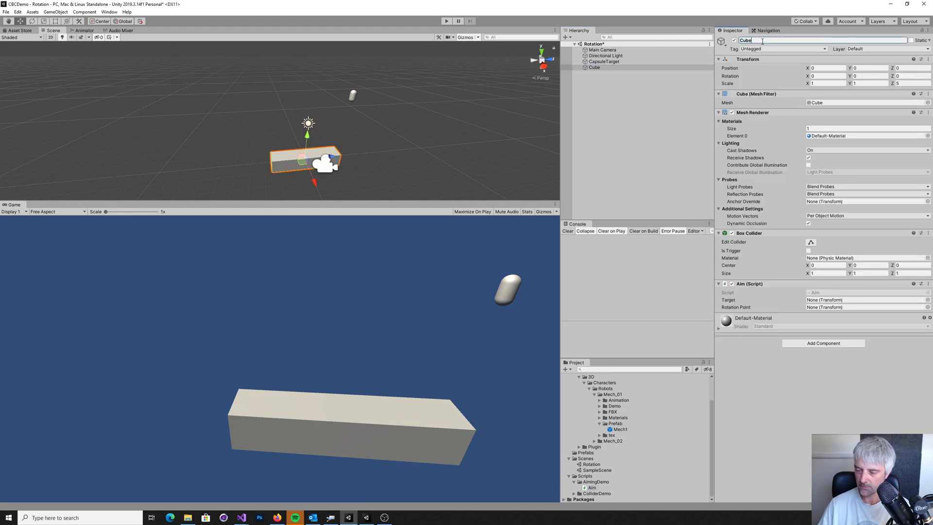
pyautogui.write('Aimer')
pyautogui.press('Return')
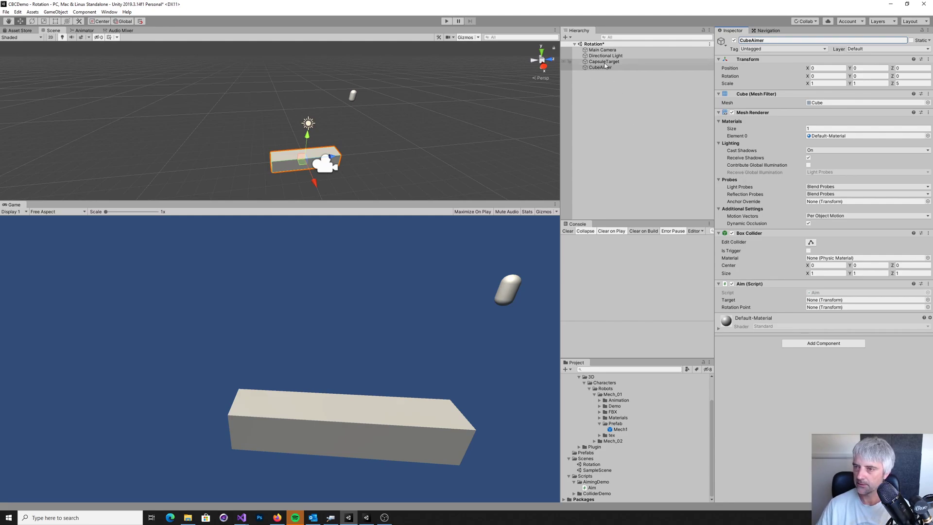
# Step: Set Aim's Target to CapsuleTarget and Rotation Point to CubeAimer, then enter play mode
pyautogui.moveTo(606, 65); pyautogui.dragTo(813, 305)
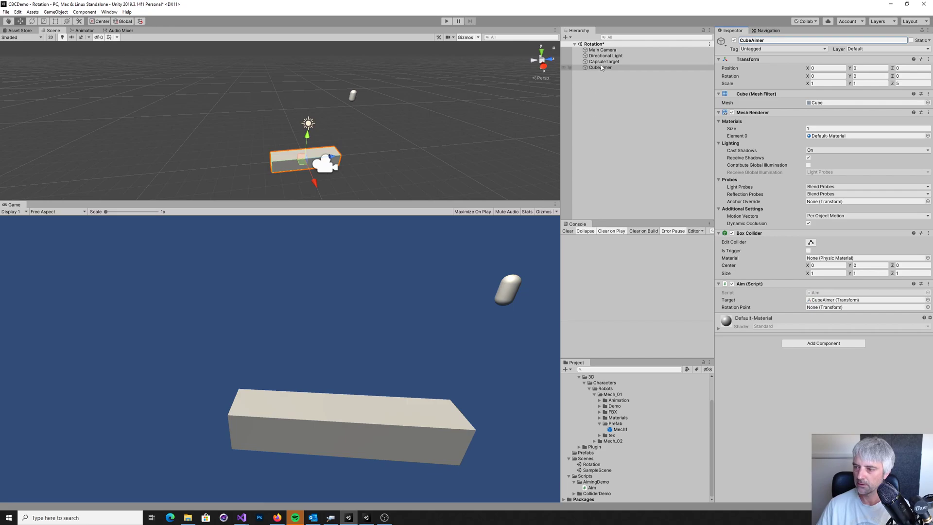
pyautogui.moveTo(604, 61); pyautogui.dragTo(831, 303)
pyautogui.moveTo(596, 68); pyautogui.dragTo(812, 306)
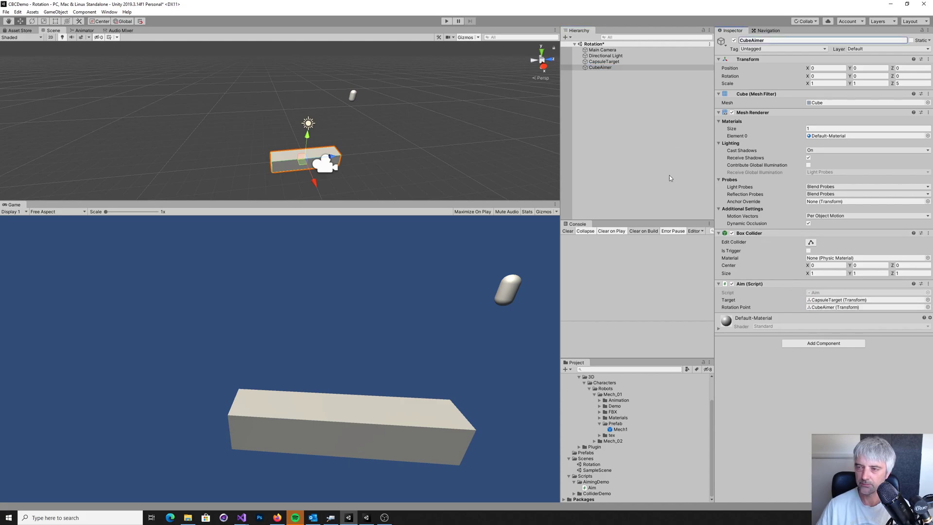
pyautogui.click(446, 21)
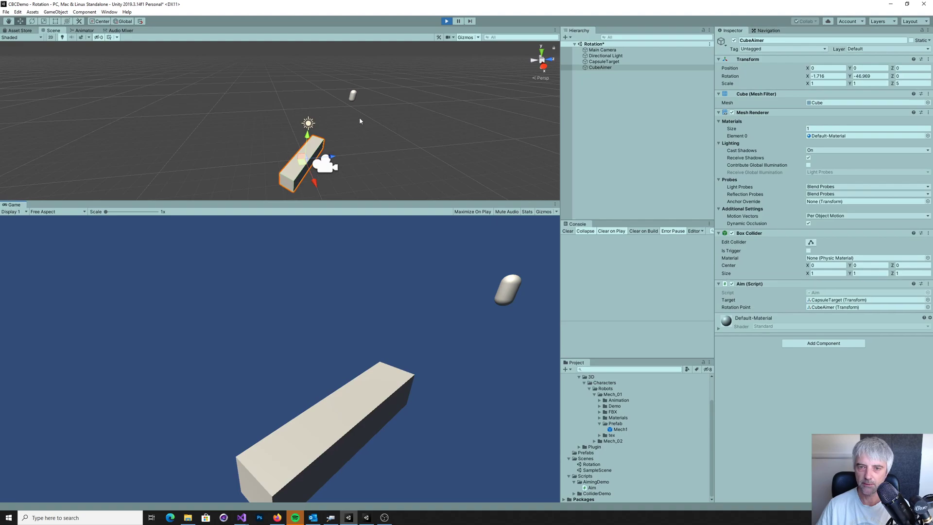
# Step: During play, drag CapsuleTarget along X so CubeAimer re-aims, then stop the game
pyautogui.click(603, 61)
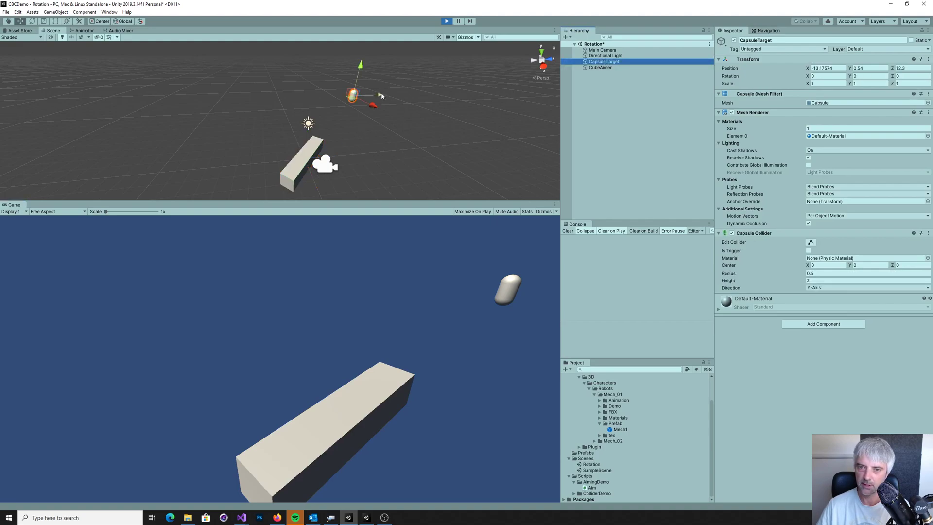
pyautogui.moveTo(379, 97); pyautogui.dragTo(441, 115)
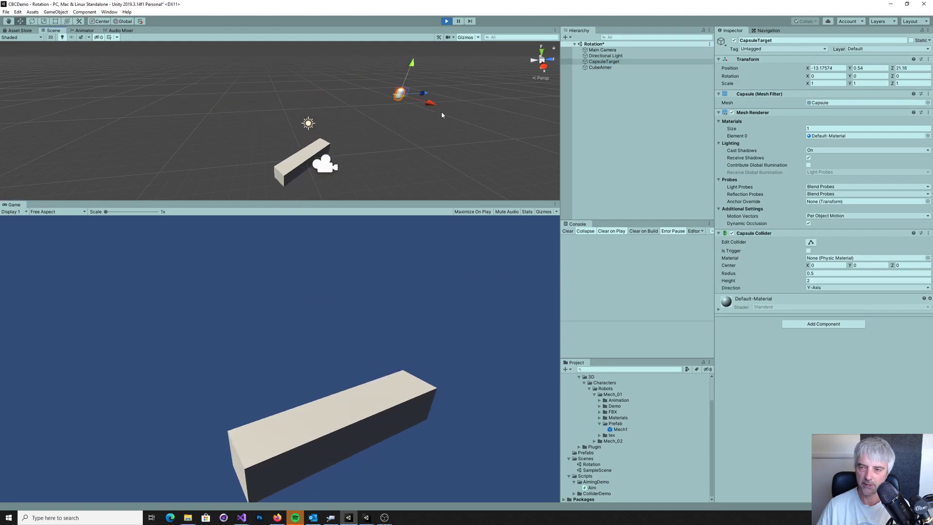
pyautogui.click(448, 21)
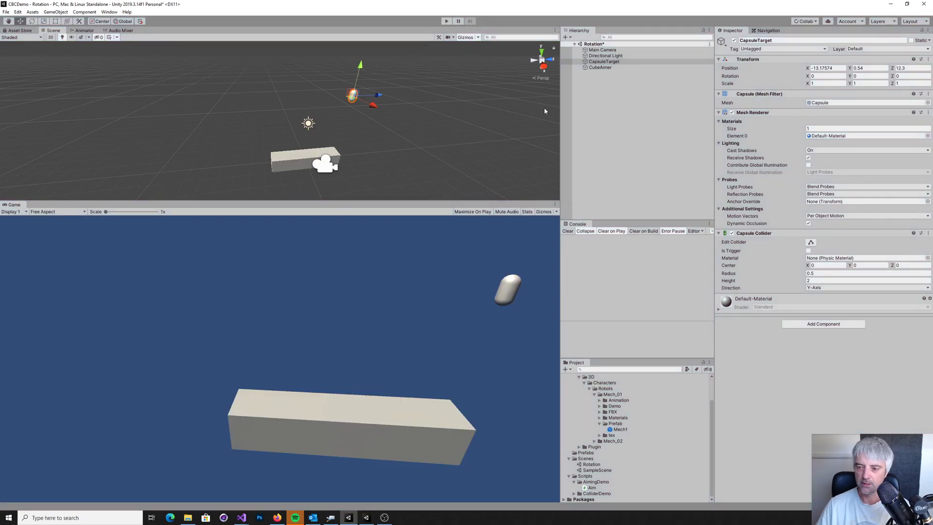
# Step: Open the Filebase asset browser and search it for 'mech'
pyautogui.click(109, 12)
pyautogui.click(118, 50)
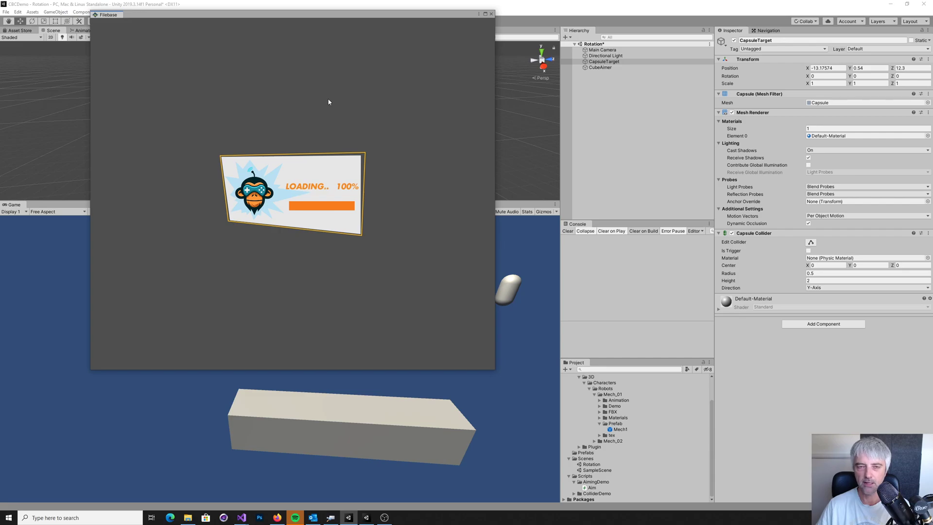
pyautogui.click(198, 41)
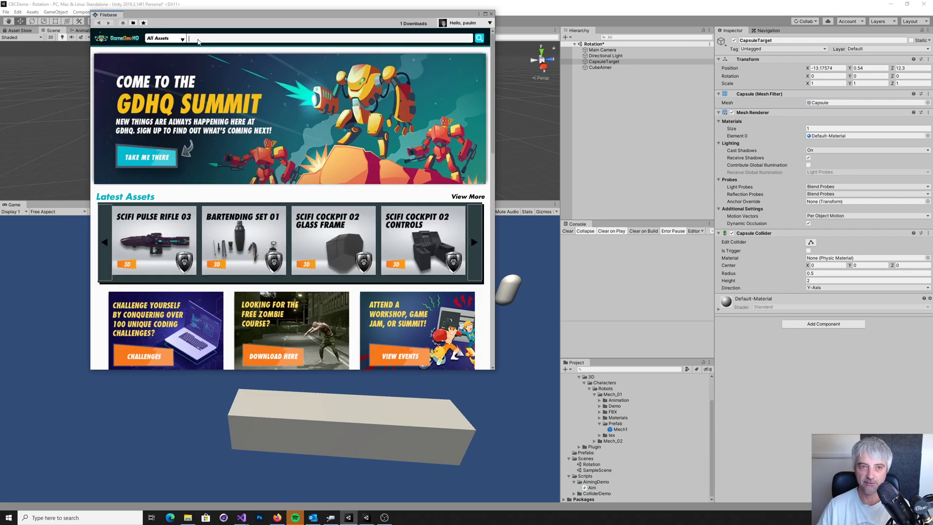
pyautogui.write('mech')
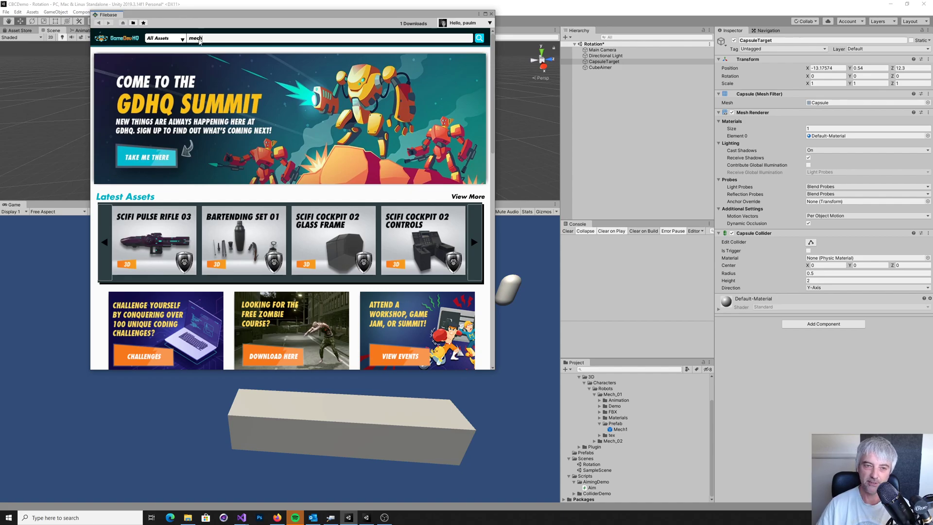
pyautogui.press('Return')
# Step: Locate the Mech 01 asset's folder in the project and close Filebase
pyautogui.click(146, 228)
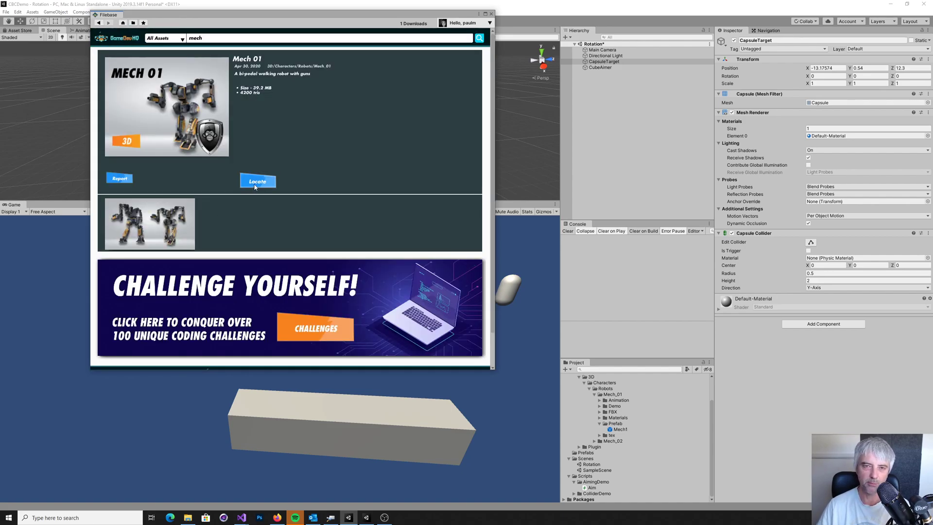
pyautogui.click(256, 185)
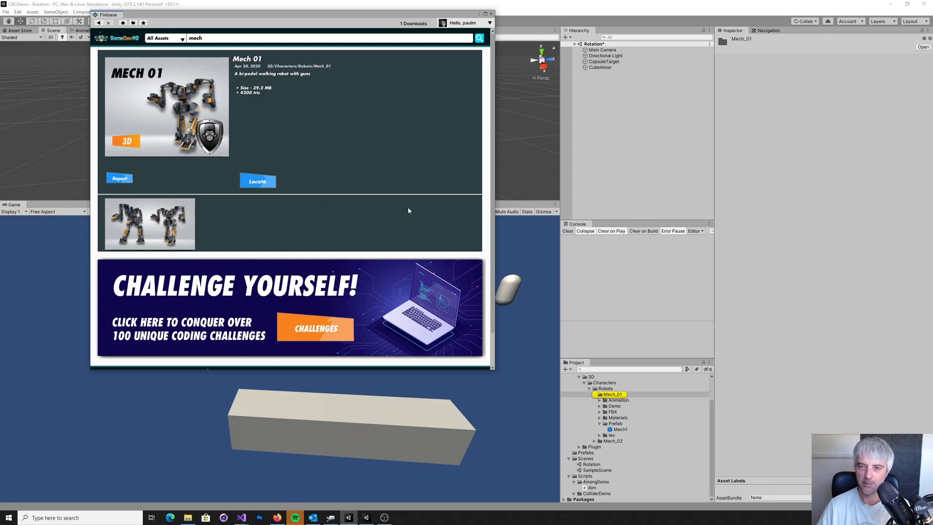
pyautogui.click(490, 14)
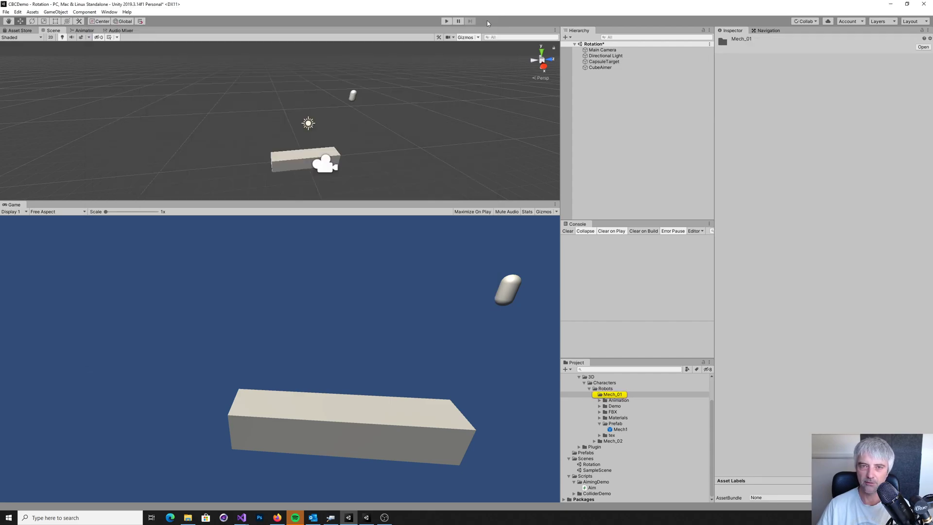
# Step: Drag the Mech1 prefab from the Prefab folder into the Hierarchy
pyautogui.click(618, 430)
pyautogui.moveTo(619, 432); pyautogui.dragTo(601, 129)
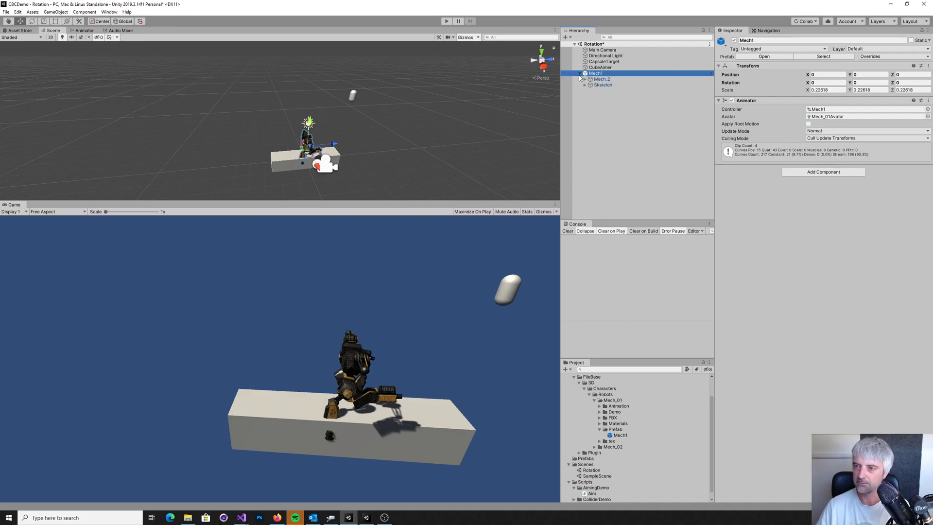
# Step: Expand Mech1's Skeleton and Hip, select Waist, and try then undo Y and Z scale changes
pyautogui.click(585, 84)
pyautogui.click(590, 91)
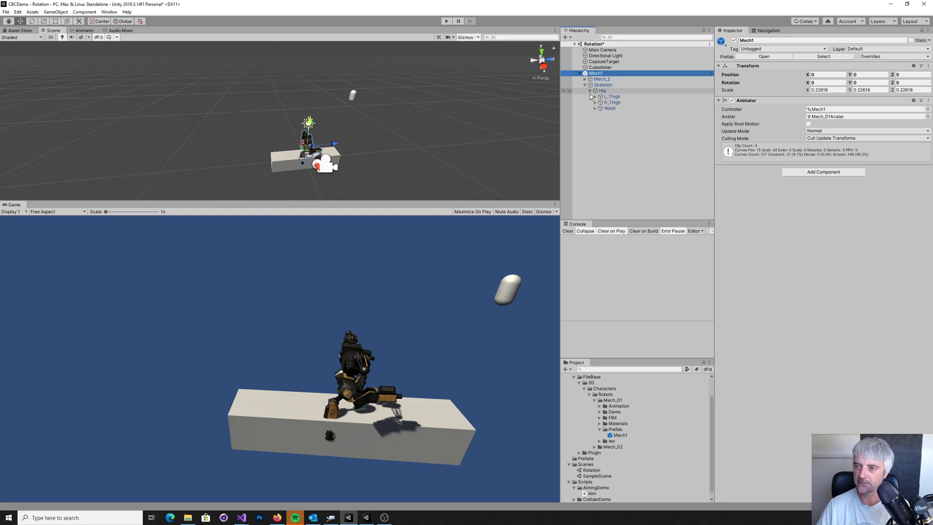
pyautogui.click(609, 108)
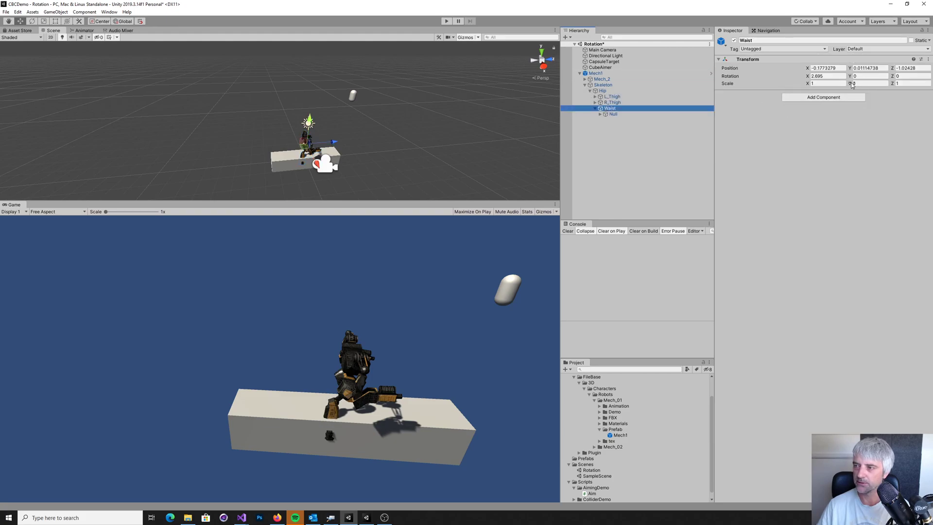
pyautogui.moveTo(851, 85); pyautogui.dragTo(811, 89)
pyautogui.hotkey('ctrl', 'z')
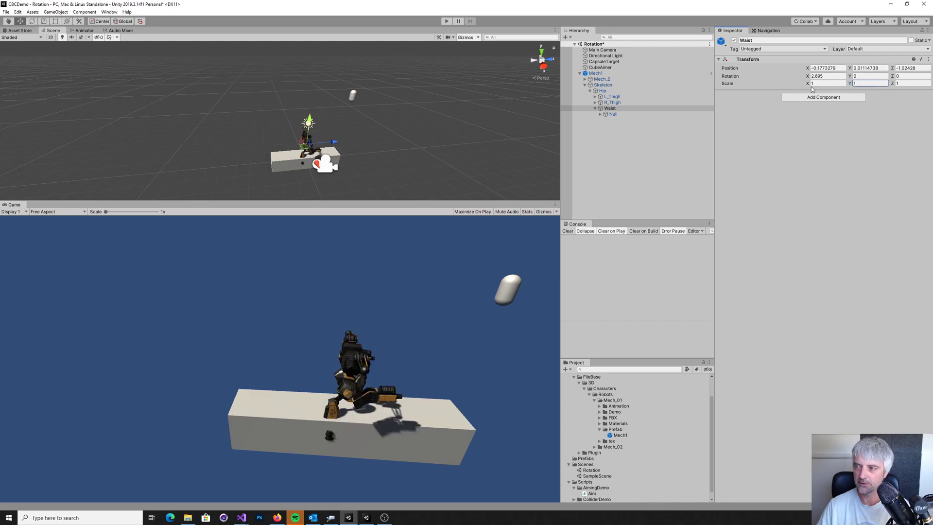
pyautogui.moveTo(891, 84); pyautogui.dragTo(860, 88)
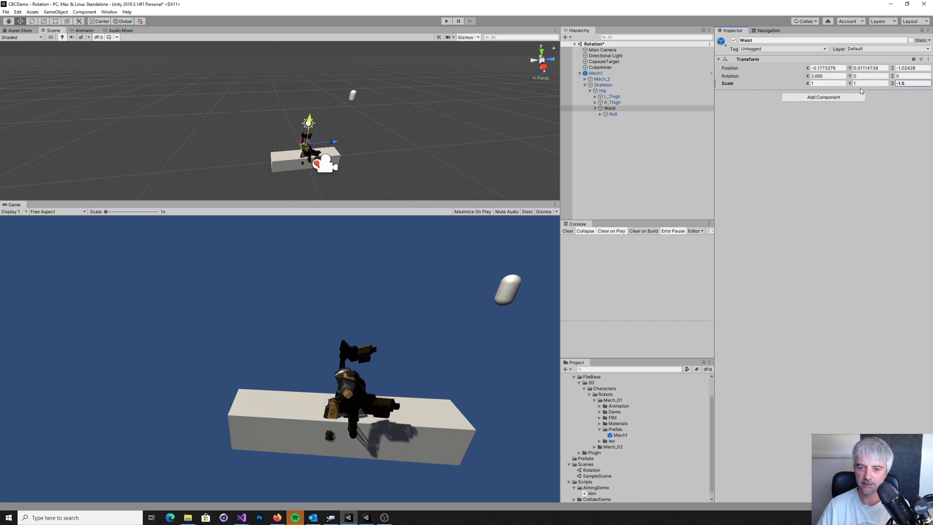
pyautogui.hotkey('ctrl', 'z')
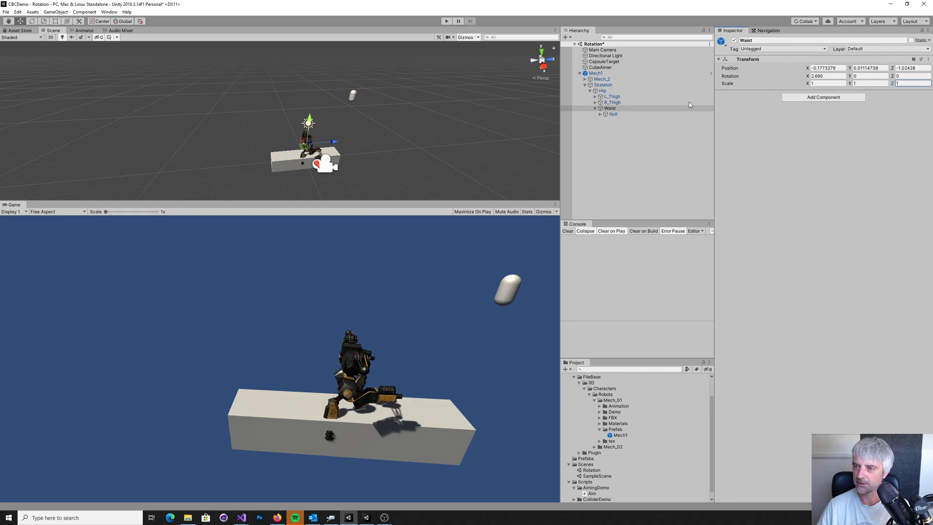
# Step: Tilt the Waist's Z rotation, reset it to 0, then switch between Hip and Waist
pyautogui.click(609, 108)
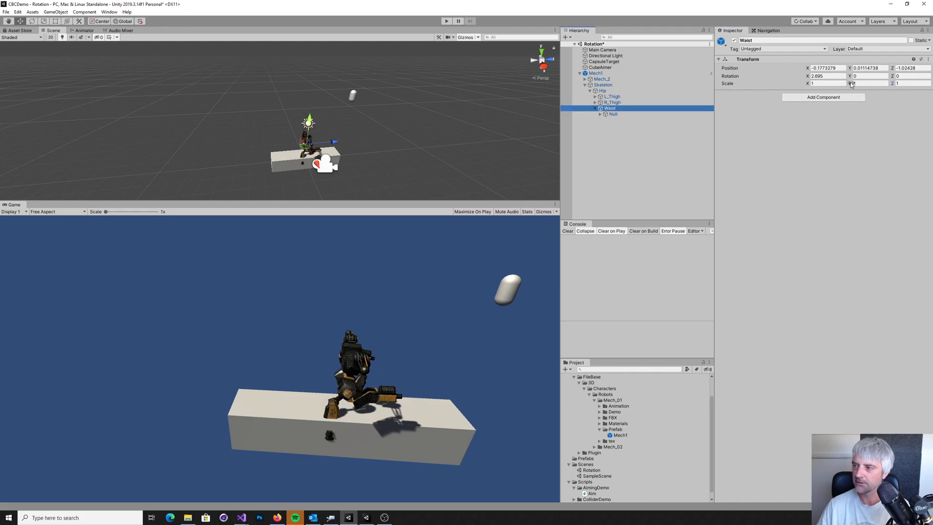
pyautogui.moveTo(892, 76); pyautogui.dragTo(377, 179)
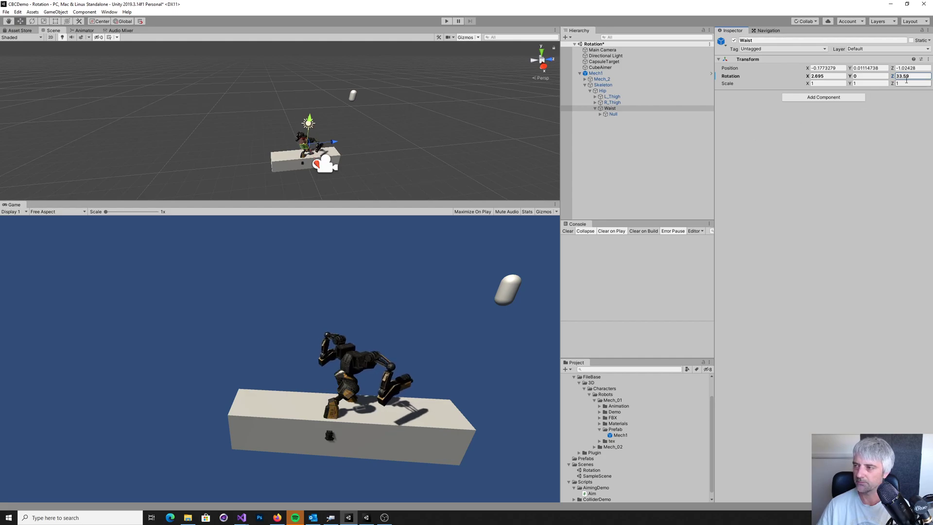
pyautogui.write('0')
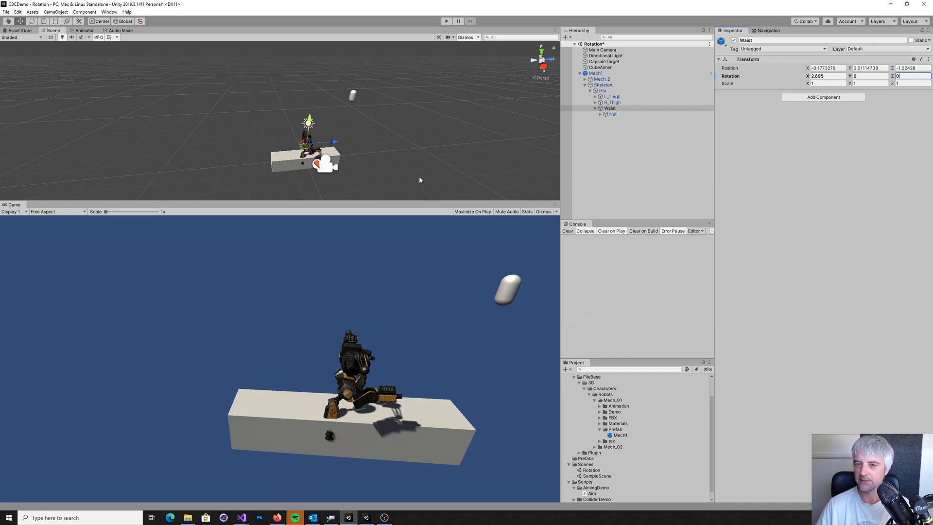
pyautogui.click(603, 92)
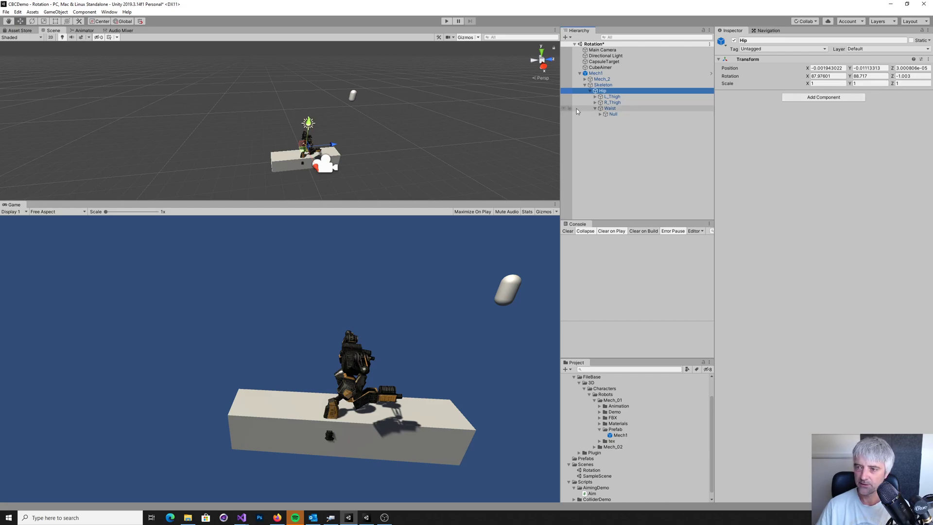
pyautogui.click(610, 109)
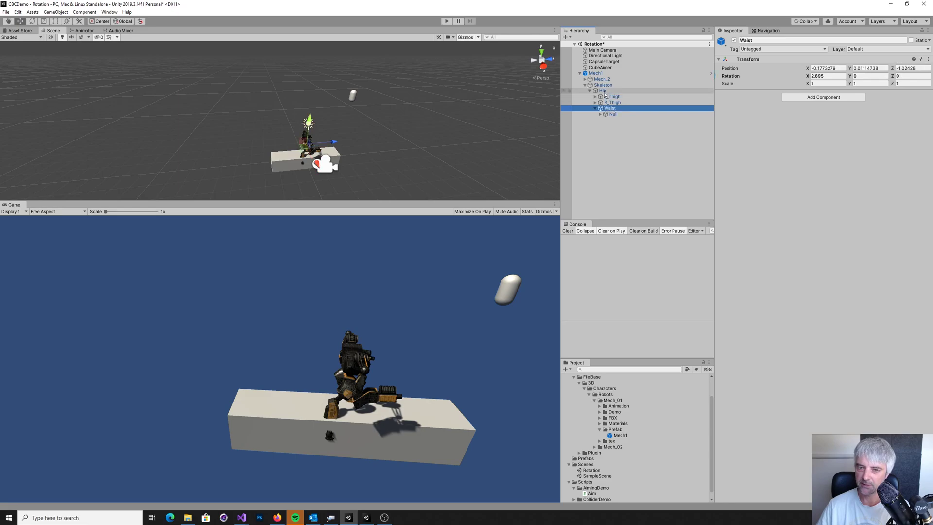
pyautogui.click(606, 92)
pyautogui.click(610, 107)
pyautogui.click(605, 91)
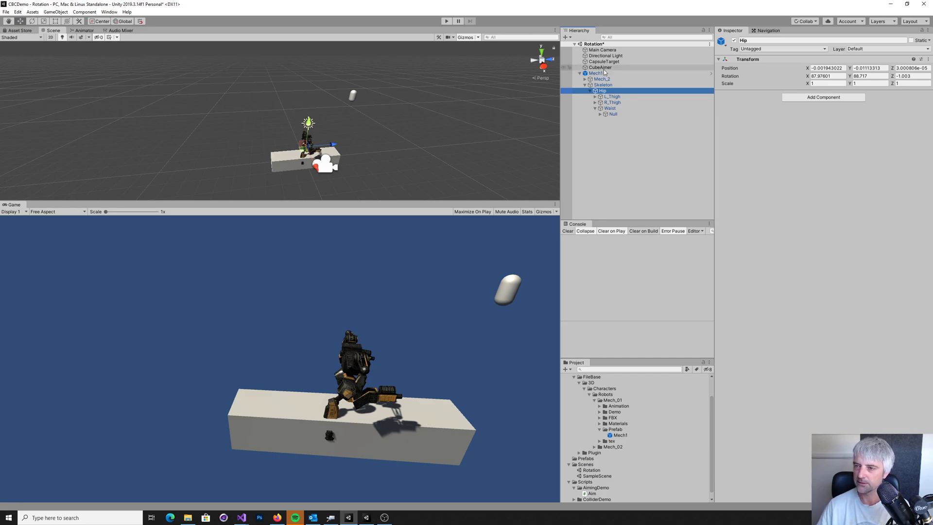
# Step: Remove the Aim script component from CubeAimer
pyautogui.click(646, 67)
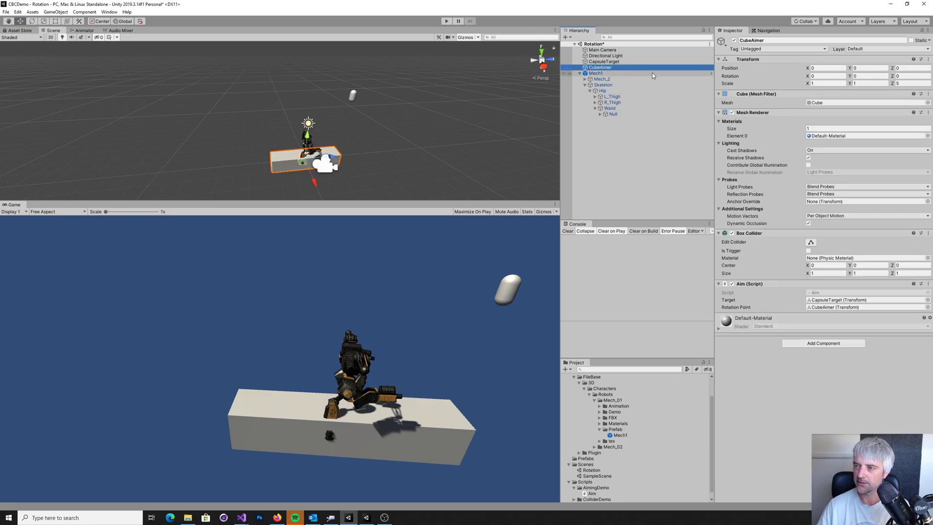
pyautogui.click(928, 286)
pyautogui.click(887, 302)
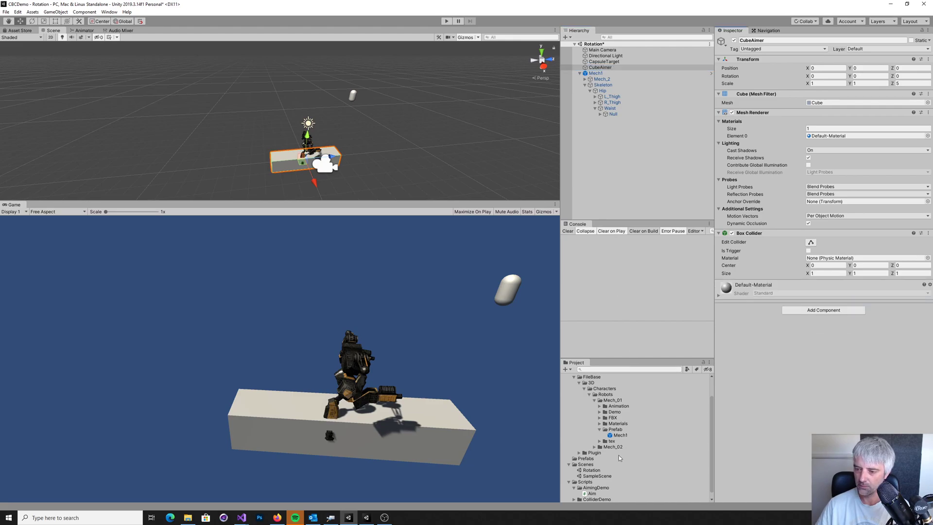
# Step: Attach Aim to Mech1 with Waist as its rotation point and enter play mode
pyautogui.moveTo(590, 497); pyautogui.dragTo(821, 185)
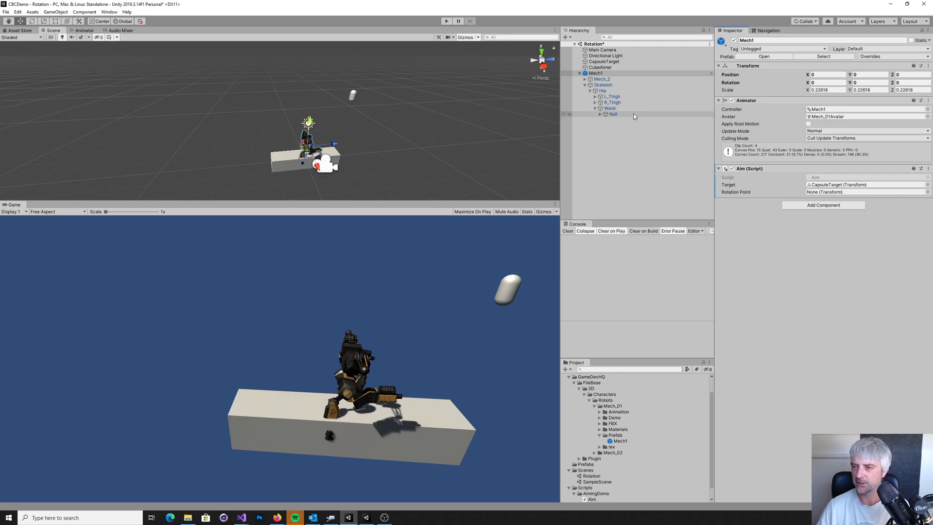
pyautogui.moveTo(616, 114); pyautogui.dragTo(819, 193)
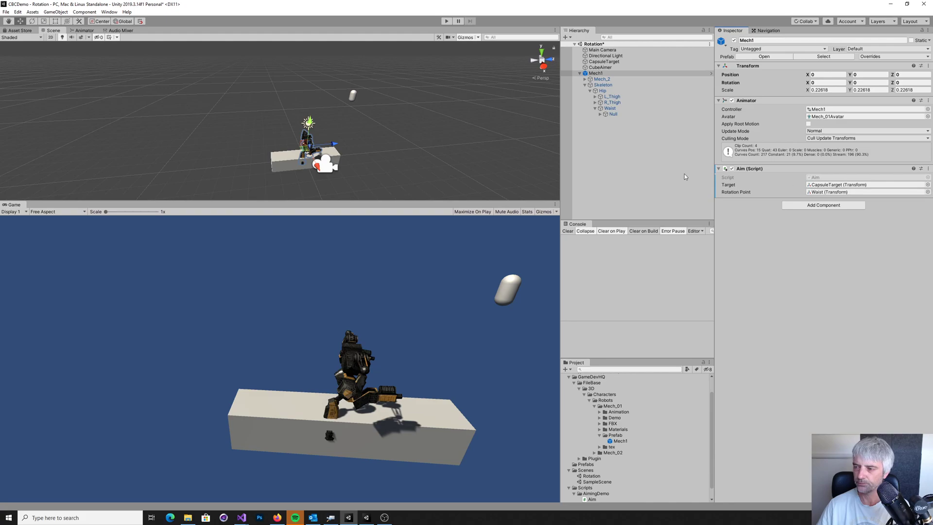
pyautogui.click(446, 21)
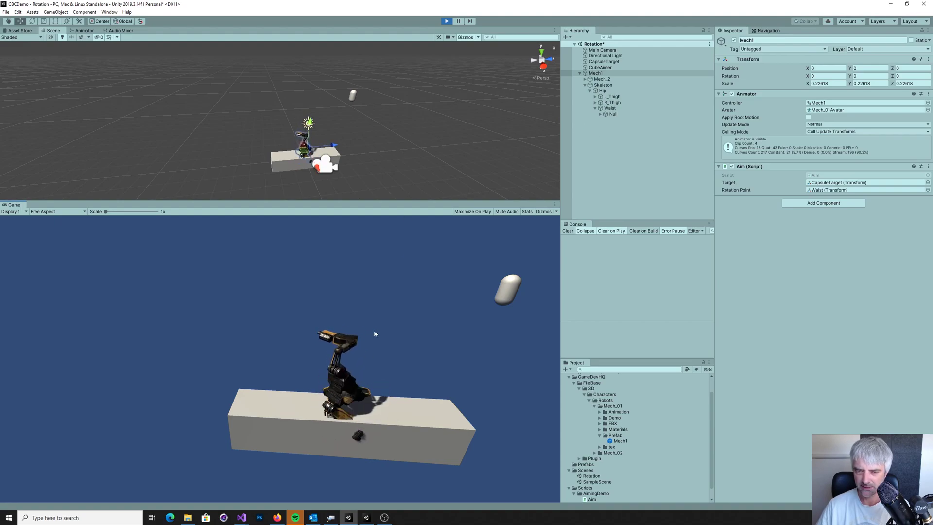
# Step: During play, drag CapsuleTarget along Z so Mech1's torso tracks it, then stop playing
pyautogui.moveTo(384, 187)
pyautogui.keyDown('alt'); pyautogui.mouseDown()
pyautogui.moveTo(348, 168)
pyautogui.moveTo(217, 279)
pyautogui.moveTo(280, 168)
pyautogui.moveTo(382, 180)
pyautogui.mouseUp(); pyautogui.keyUp('alt')
pyautogui.scroll(-5, 280, 167)
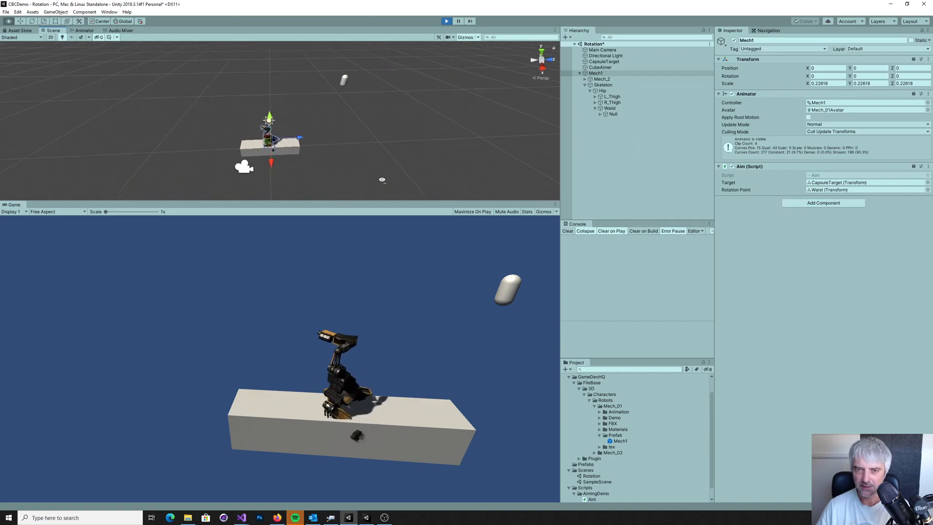
pyautogui.scroll(4, 382, 180)
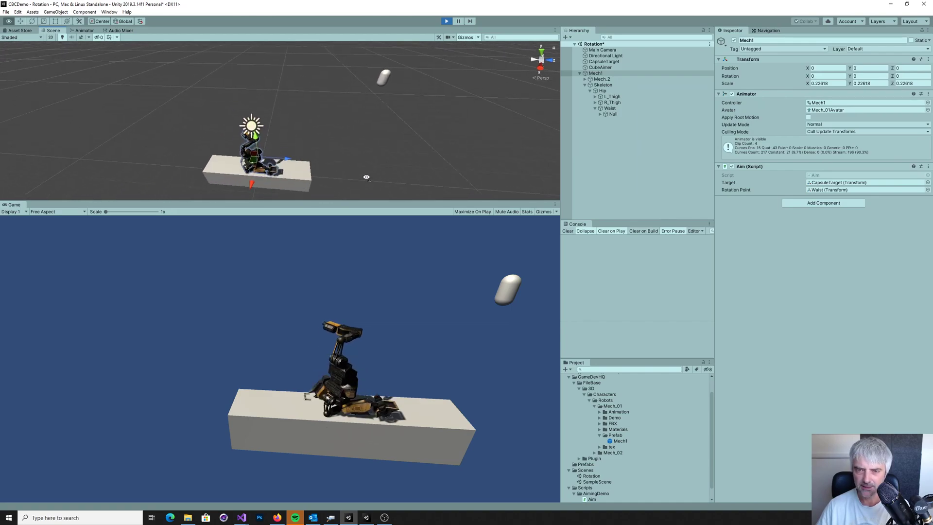
pyautogui.click(604, 62)
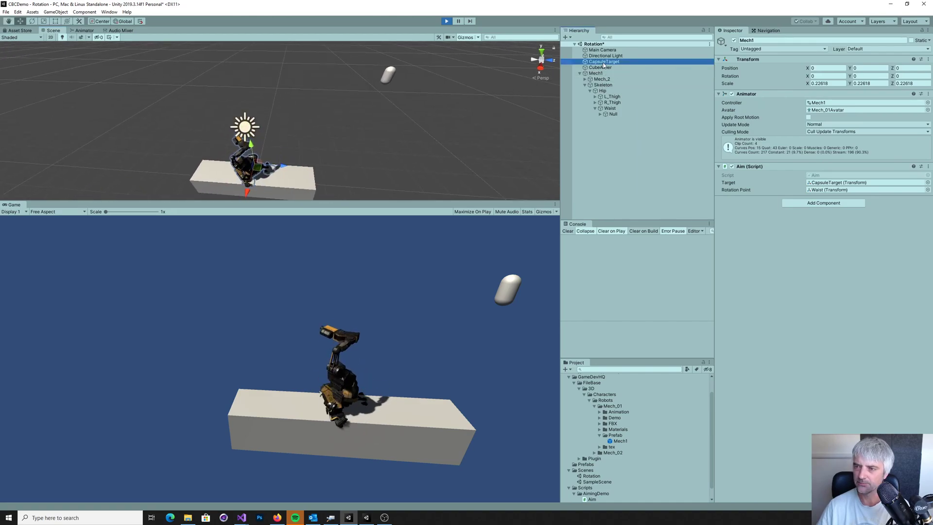
pyautogui.moveTo(414, 77); pyautogui.dragTo(265, 160)
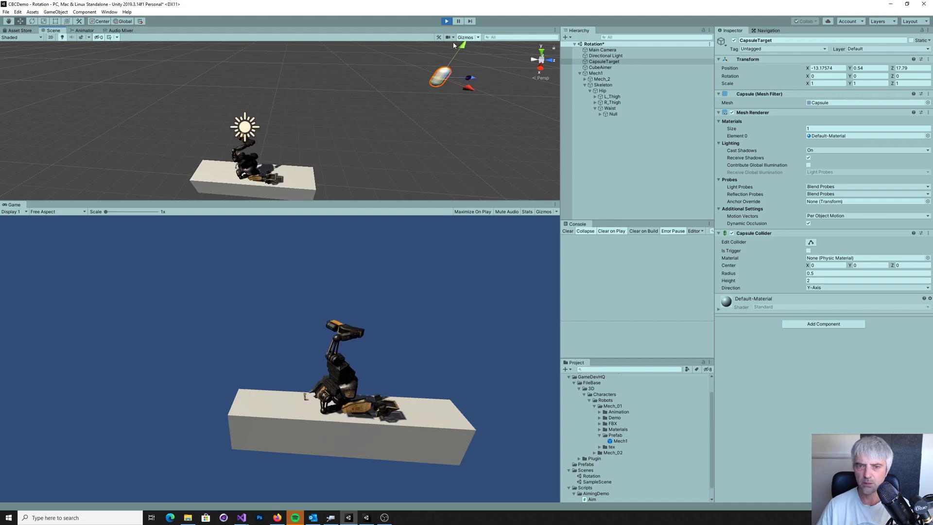
pyautogui.click(446, 22)
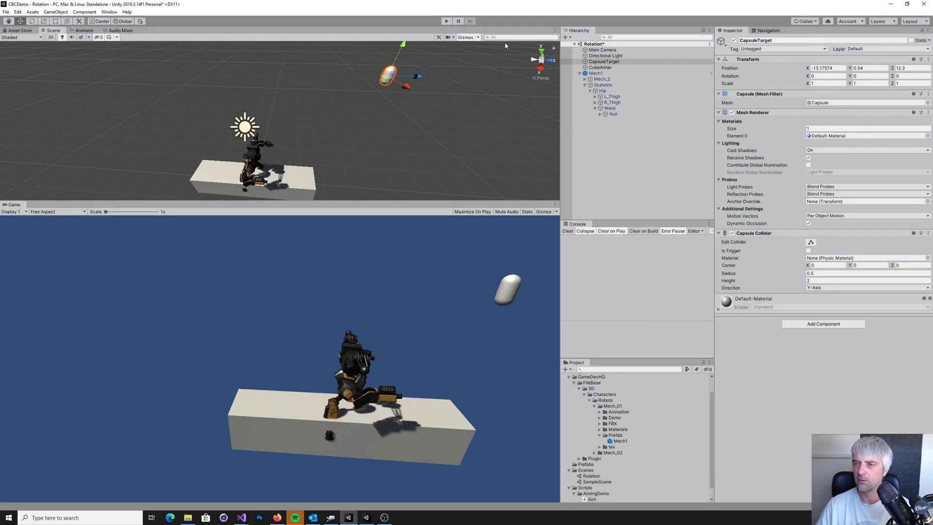
# Step: Unpack the Mech1 prefab instance and make CubeAimer a child of Mech1
pyautogui.click(599, 68)
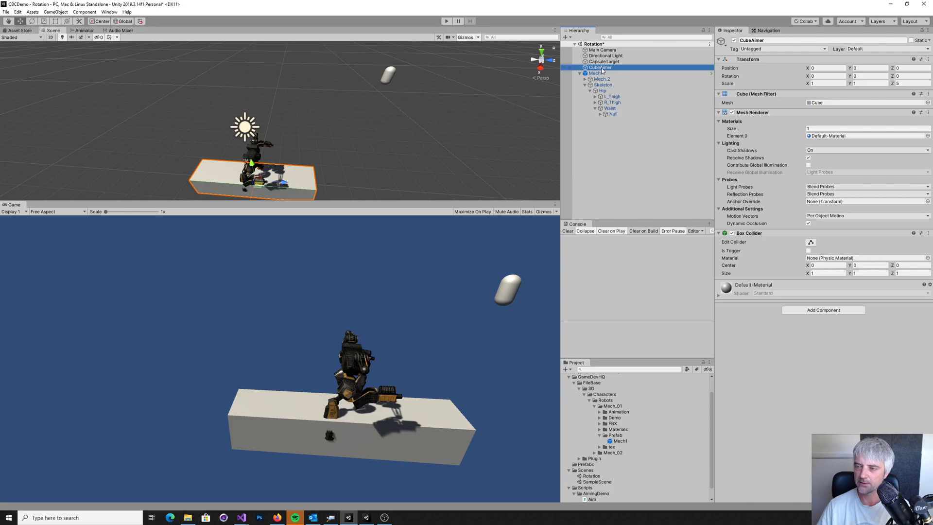
pyautogui.moveTo(602, 78); pyautogui.dragTo(601, 79)
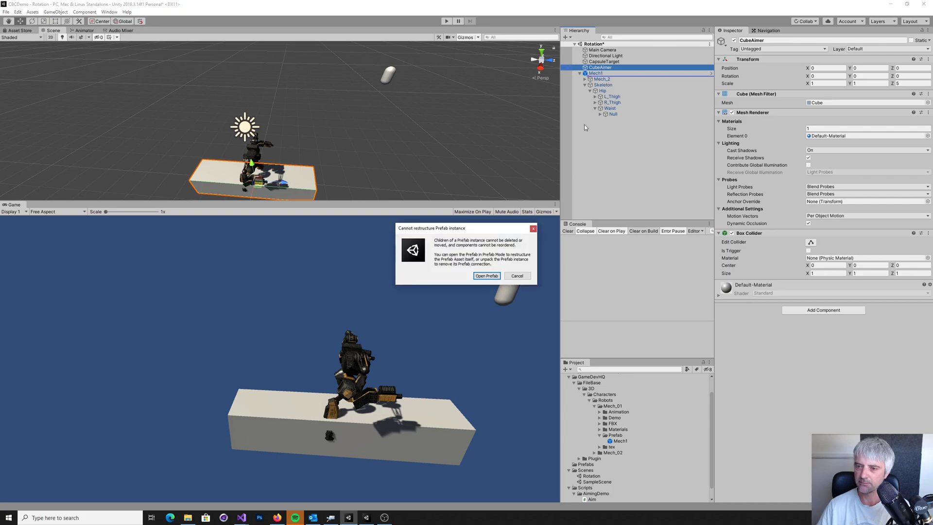
pyautogui.click(509, 275)
pyautogui.click(596, 74)
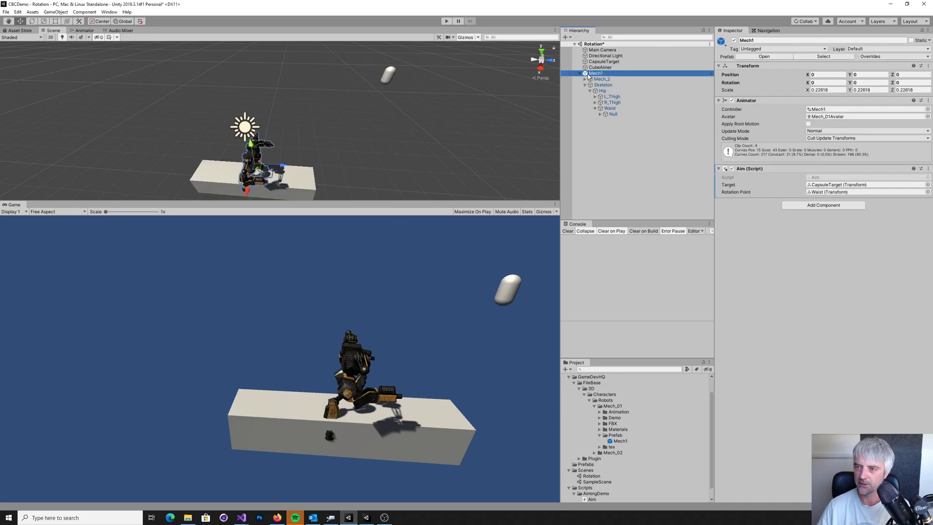
pyautogui.rightClick(588, 73)
pyautogui.click(614, 156)
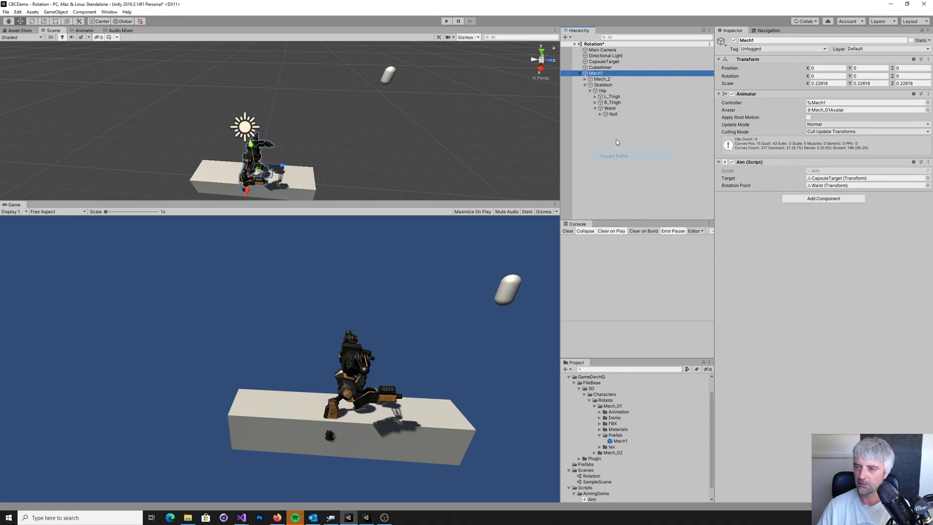
pyautogui.moveTo(603, 68); pyautogui.dragTo(603, 74)
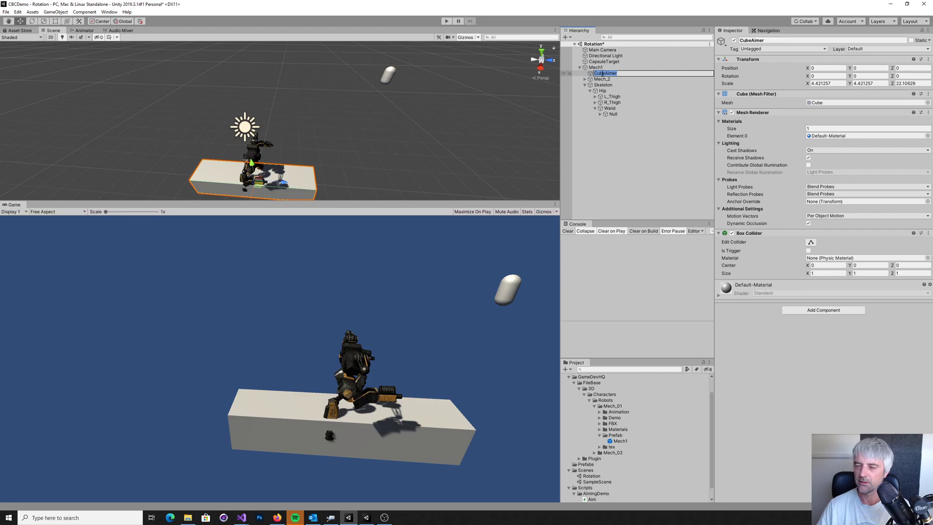
# Step: Set CubeAimer as the Aim script's Rotation Point on Mech1, then start play mode
pyautogui.click(631, 84)
pyautogui.click(670, 67)
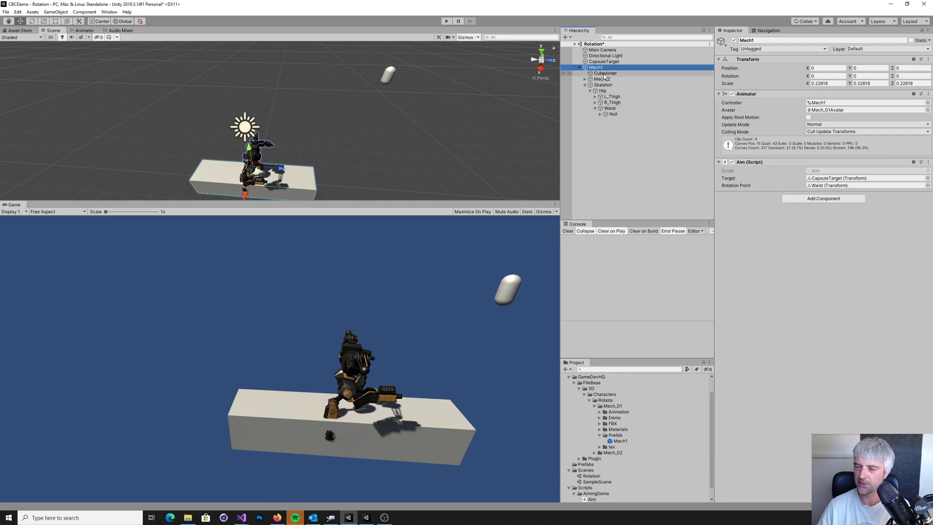
pyautogui.moveTo(604, 76); pyautogui.dragTo(816, 186)
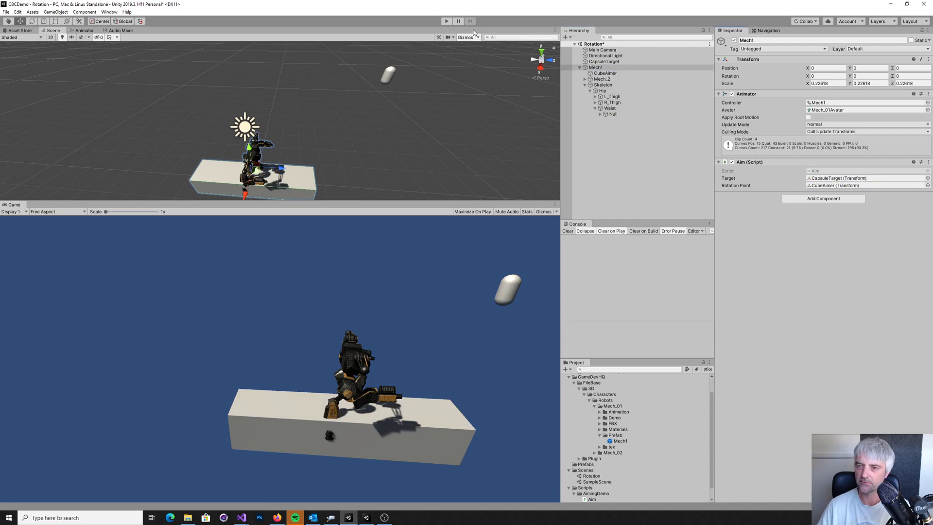
pyautogui.click(600, 74)
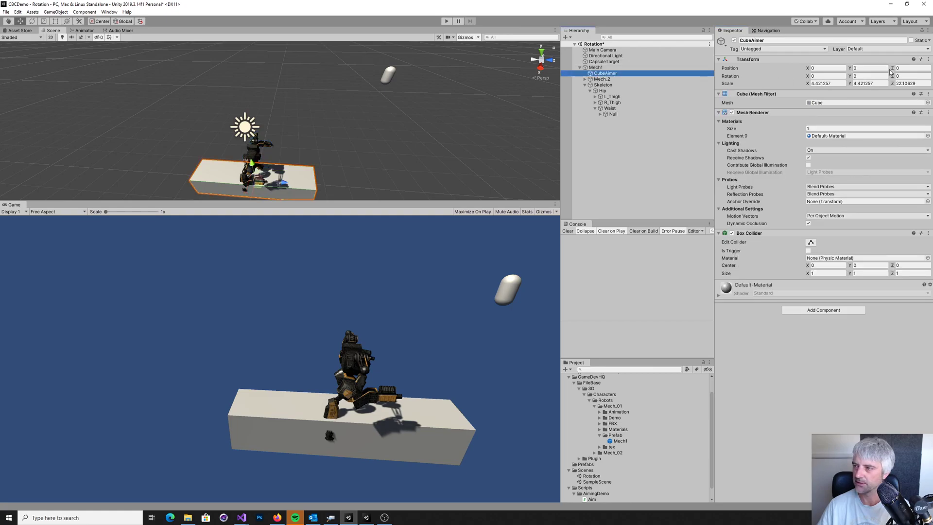
pyautogui.click(447, 22)
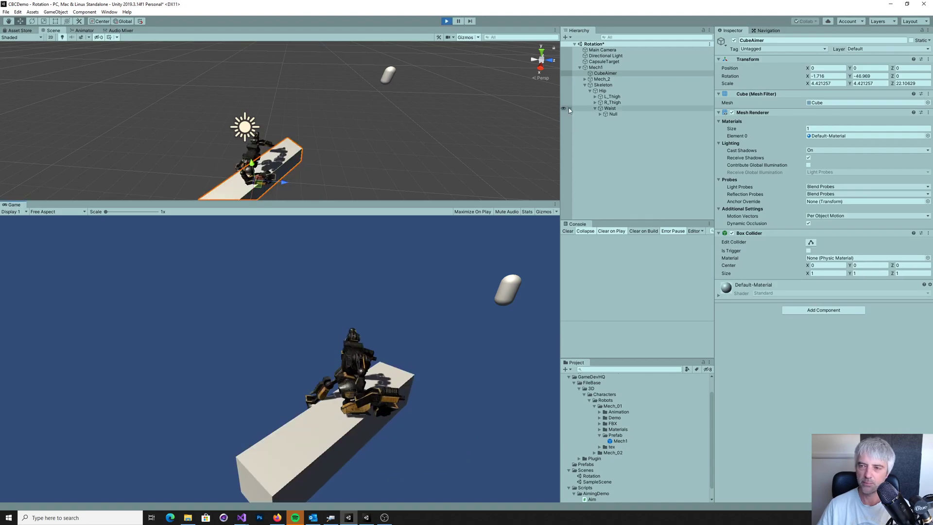
# Step: During play, drag CapsuleTarget along its Z axis to Z 22.82 so the mech re-aims
pyautogui.click(603, 62)
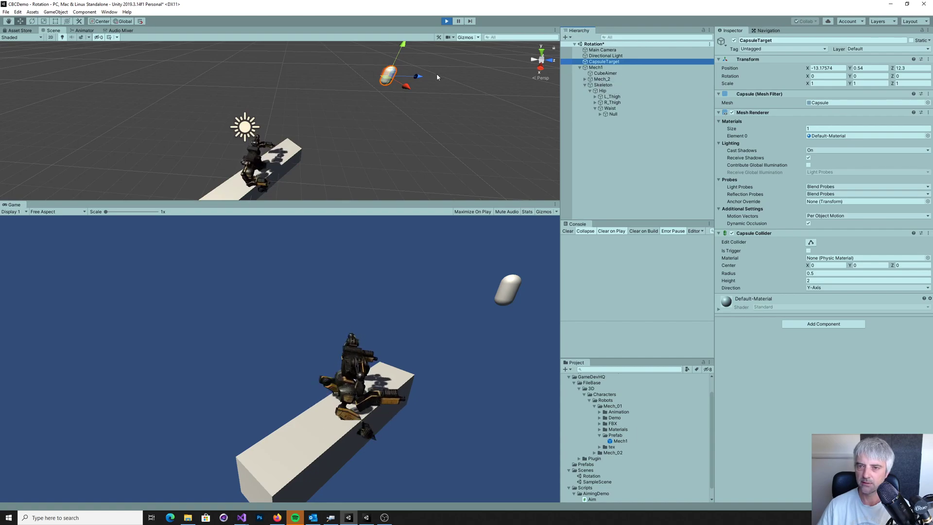
pyautogui.moveTo(417, 76); pyautogui.dragTo(520, 119)
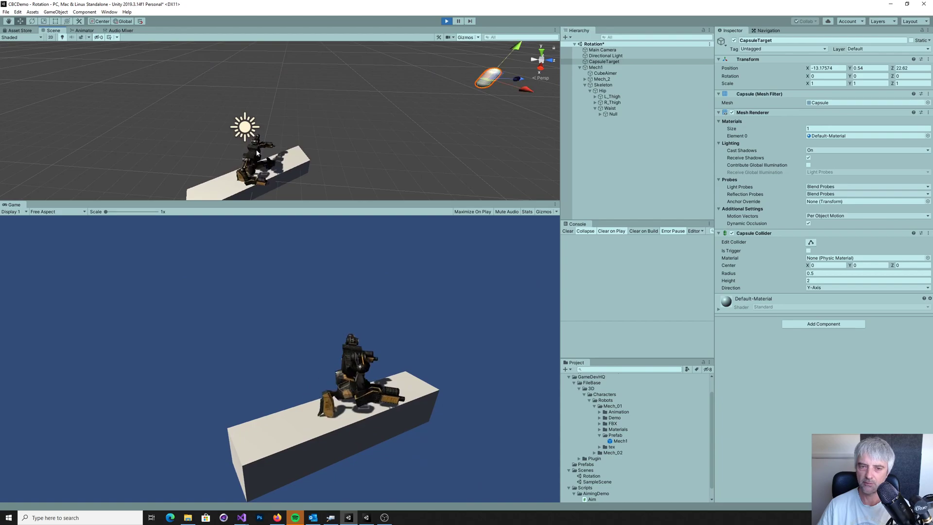
# Step: Stop play and add a Parent Constraint to Waist with CubeAimer as its source
pyautogui.click(447, 22)
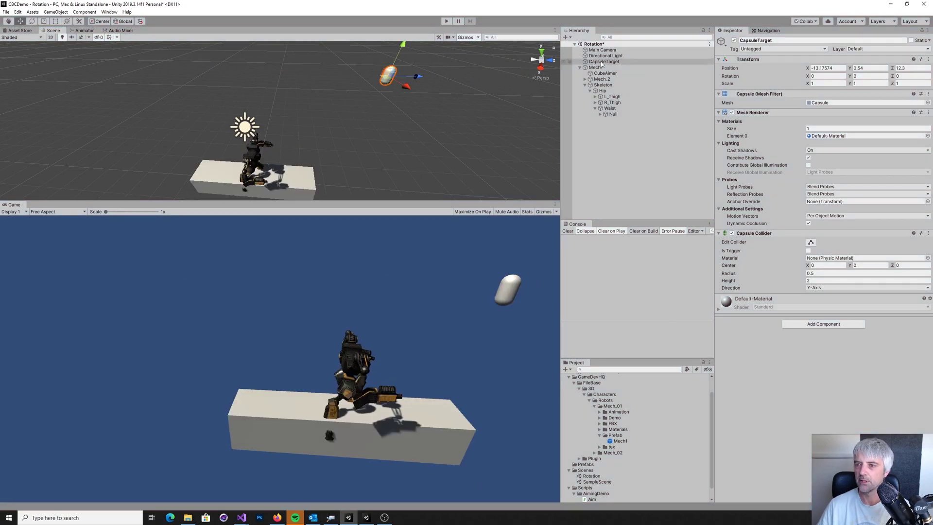
pyautogui.click(611, 108)
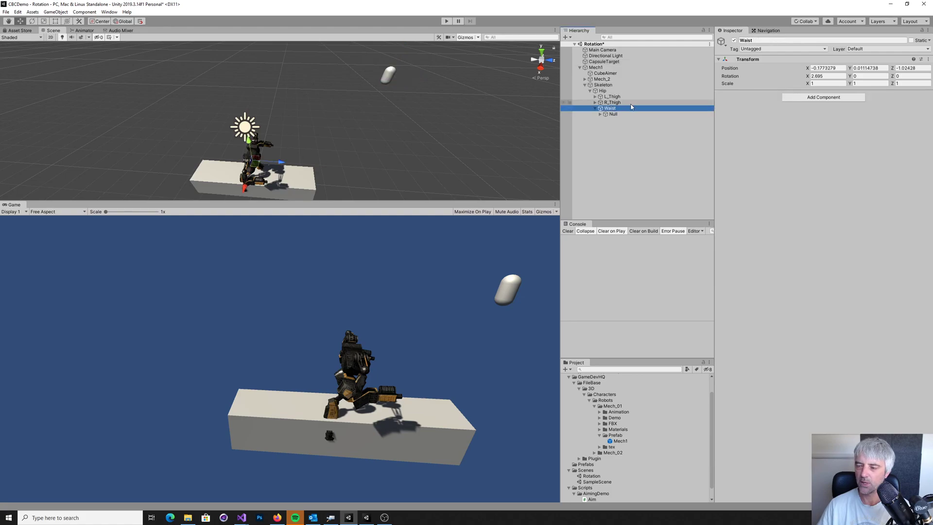
pyautogui.click(810, 98)
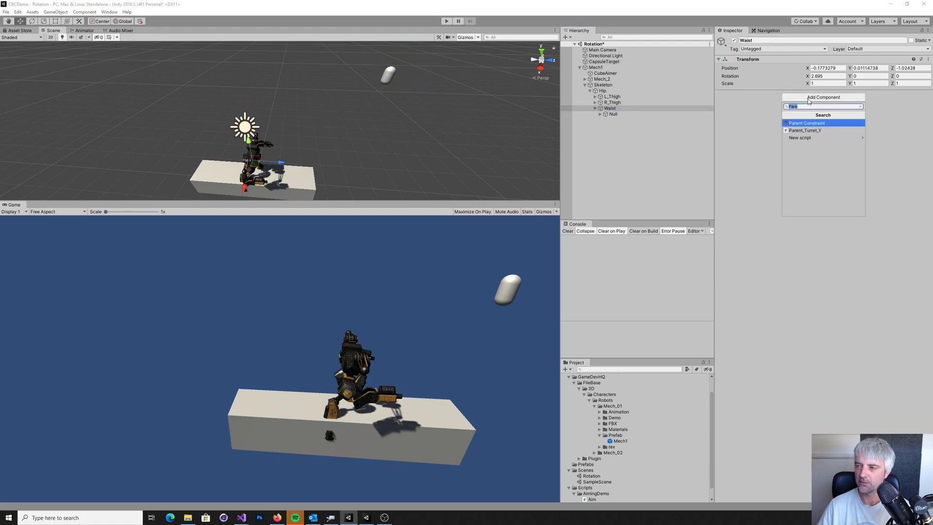
pyautogui.click(806, 123)
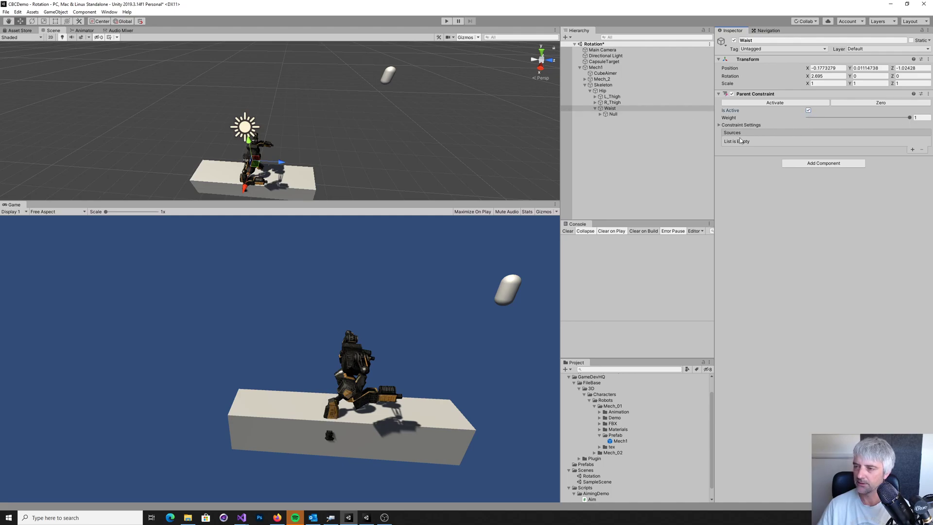
pyautogui.click(912, 150)
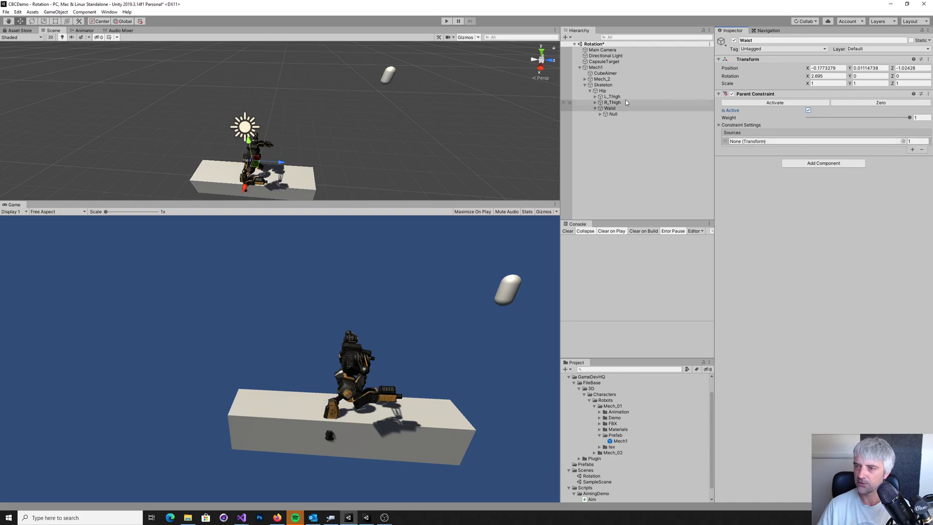
pyautogui.moveTo(607, 73); pyautogui.dragTo(751, 141)
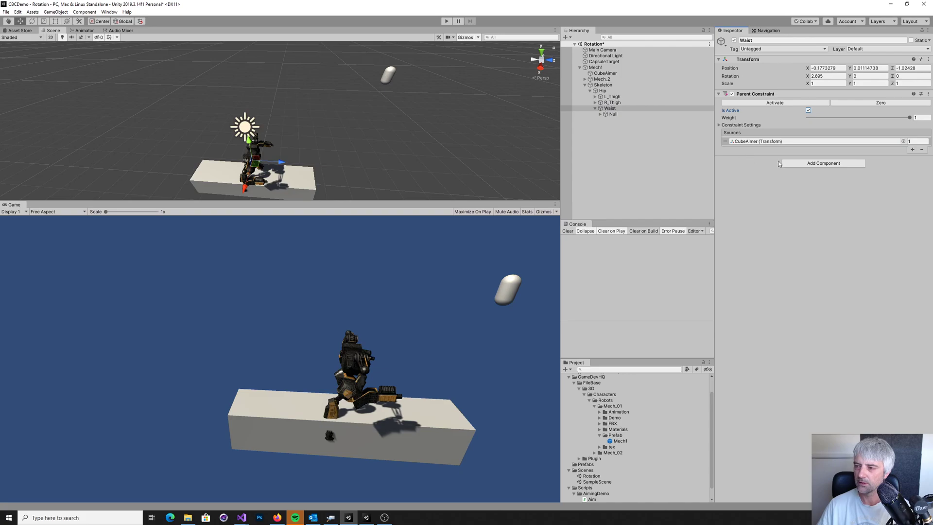
# Step: Run the game and drag CapsuleTarget sideways so the mech's torso turns to follow
pyautogui.click(447, 21)
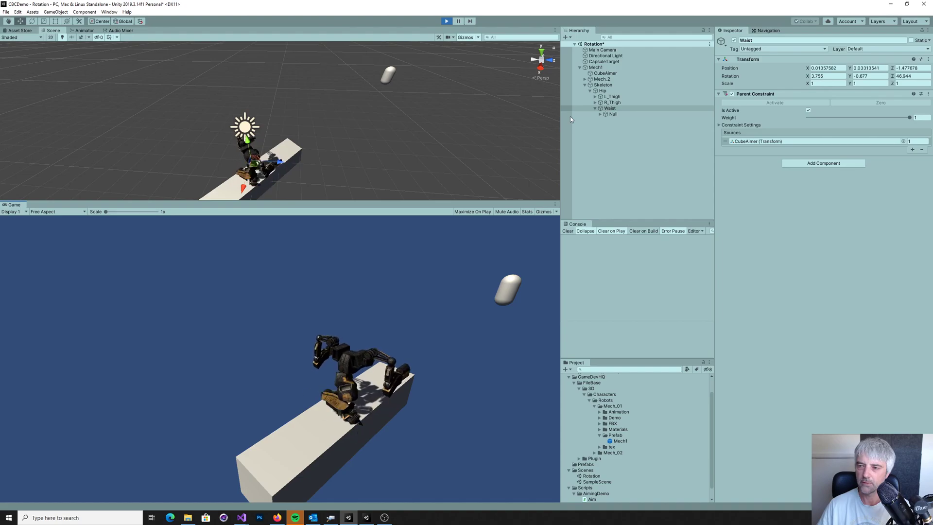
pyautogui.click(604, 61)
pyautogui.moveTo(417, 75); pyautogui.dragTo(514, 183)
# Step: Stop play and disable CubeAimer's Mesh Renderer to hide the cube
pyautogui.hotkey('ctrl', 'p')
pyautogui.click(605, 73)
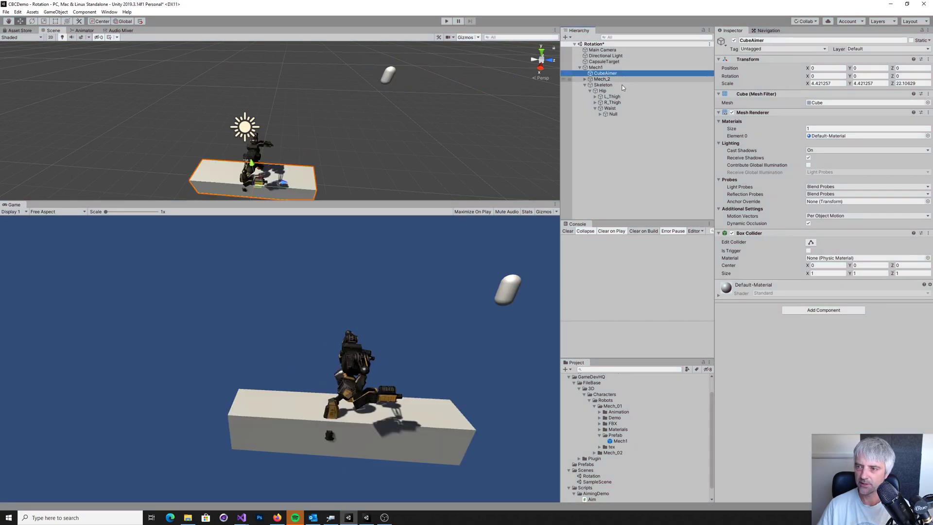
pyautogui.click(732, 113)
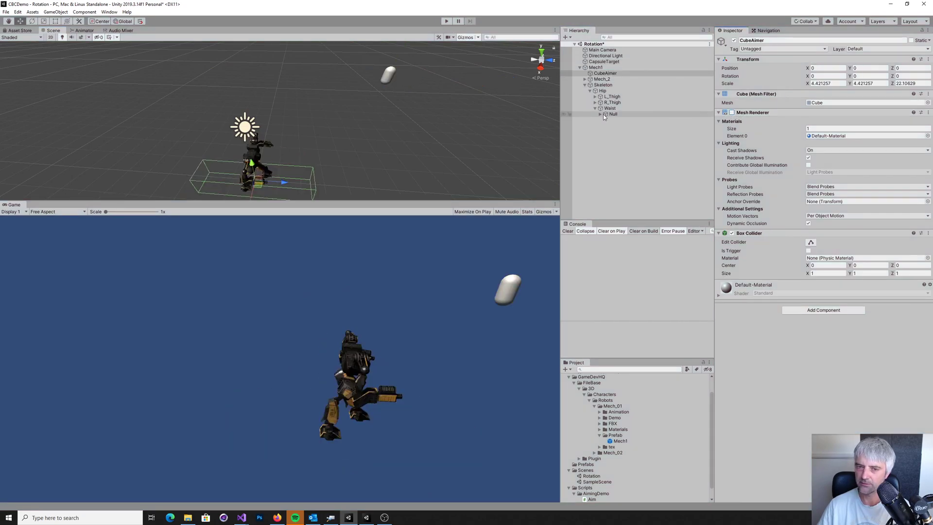
# Step: Rerun the game and swing CapsuleTarget to -13.22, 0.54, 10.79 to test the mech's turning
pyautogui.click(446, 21)
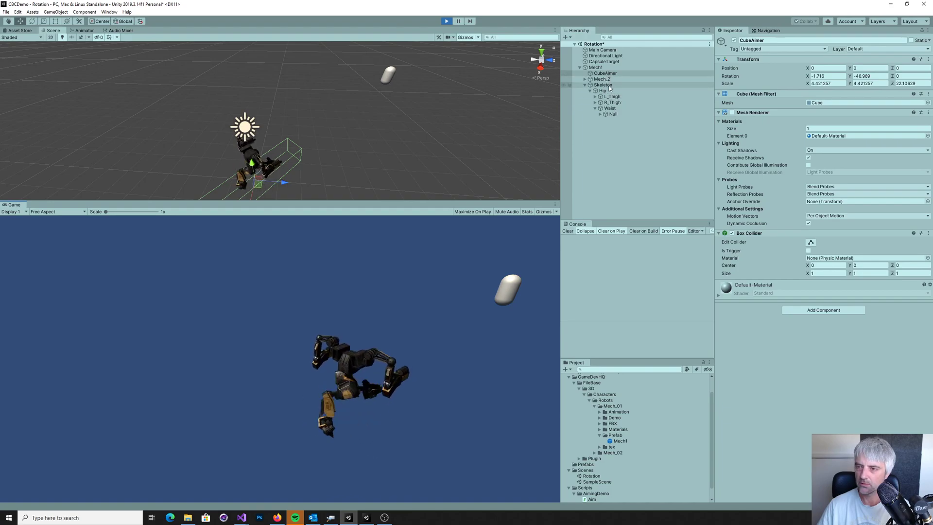
pyautogui.click(604, 61)
pyautogui.moveTo(425, 79); pyautogui.dragTo(399, 149)
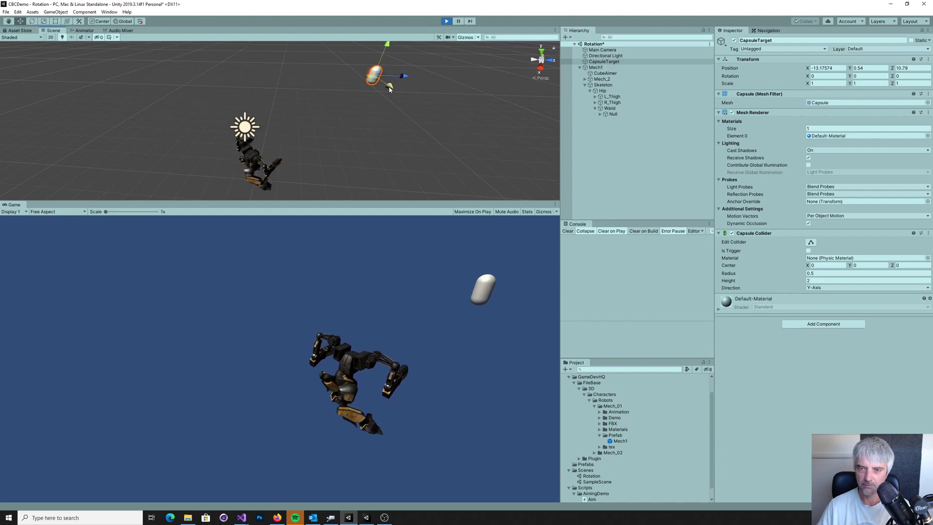
pyautogui.moveTo(389, 89); pyautogui.dragTo(362, 123)
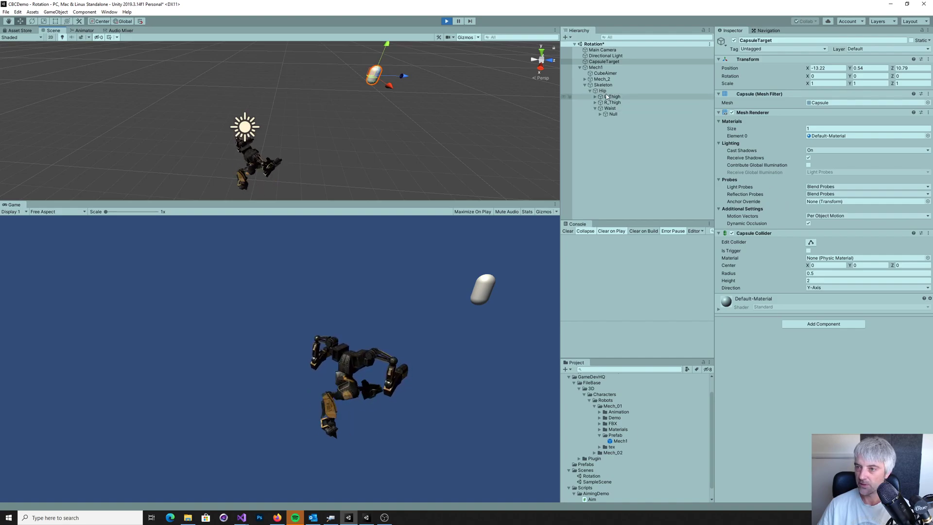
# Step: Select Hip, then Waist, to view its running Parent Constraint sourced from CubeAimer
pyautogui.click(604, 91)
pyautogui.click(609, 108)
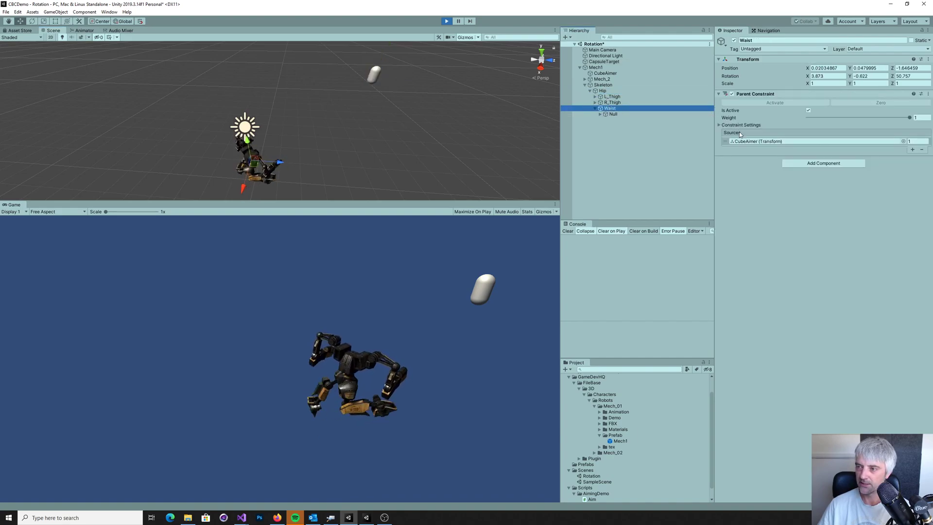